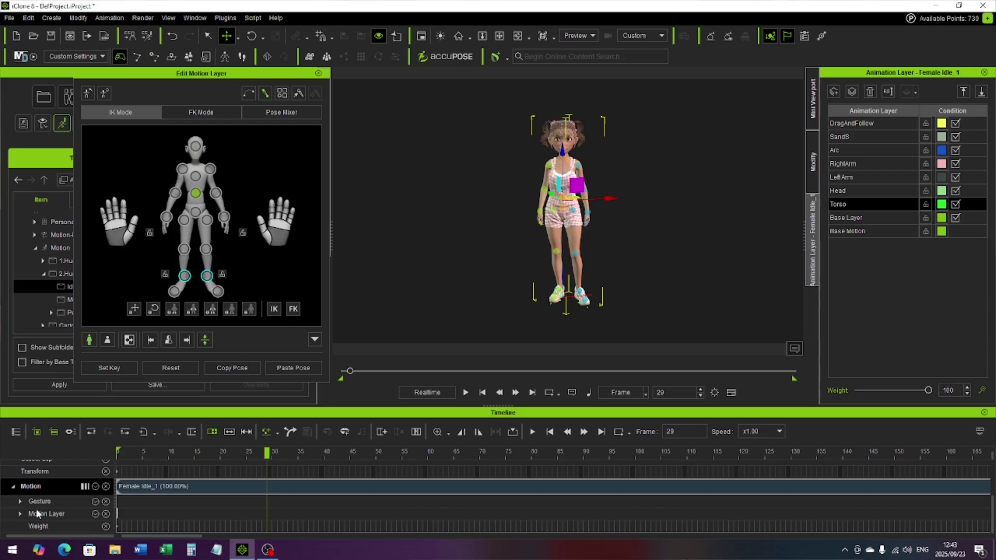
Expand the Motion Layer and Torso tracks and add a Torso key at frame 29
click(19, 515)
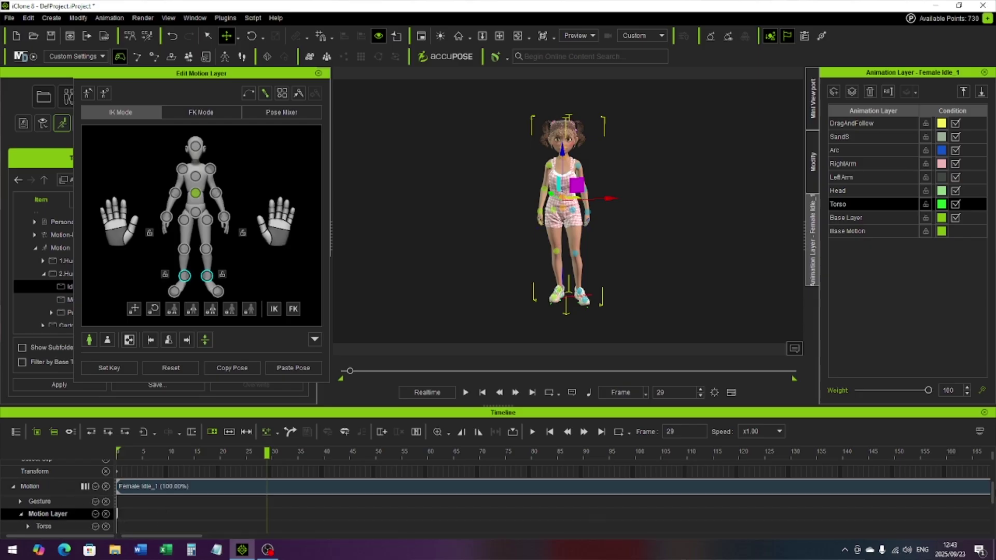
scroll(664, 495, down, 2)
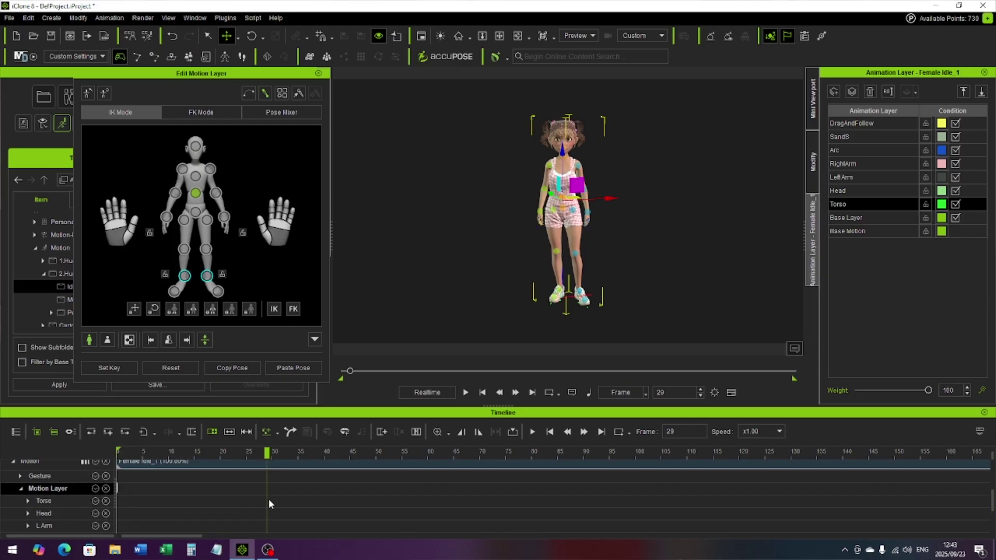
click(28, 501)
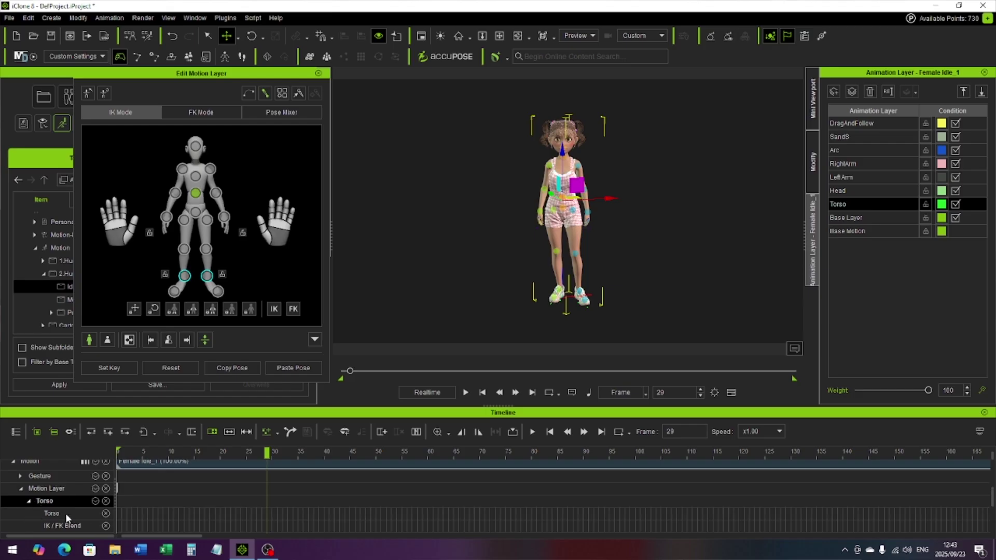
click(267, 512)
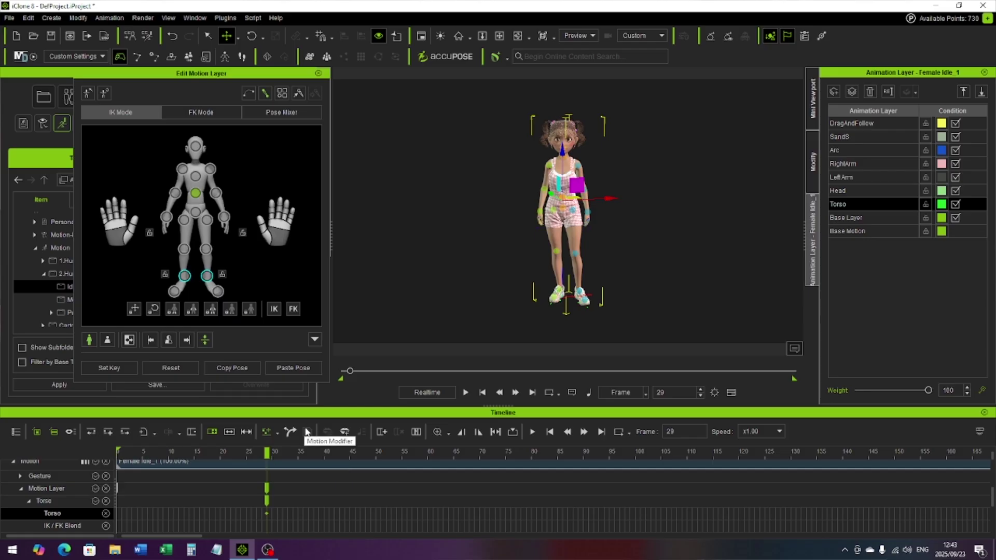
At frame 40 on the Torso layer, rotate the waist and chest horizontally to turn the upper body toward the character's right
drag(267, 453, 332, 453)
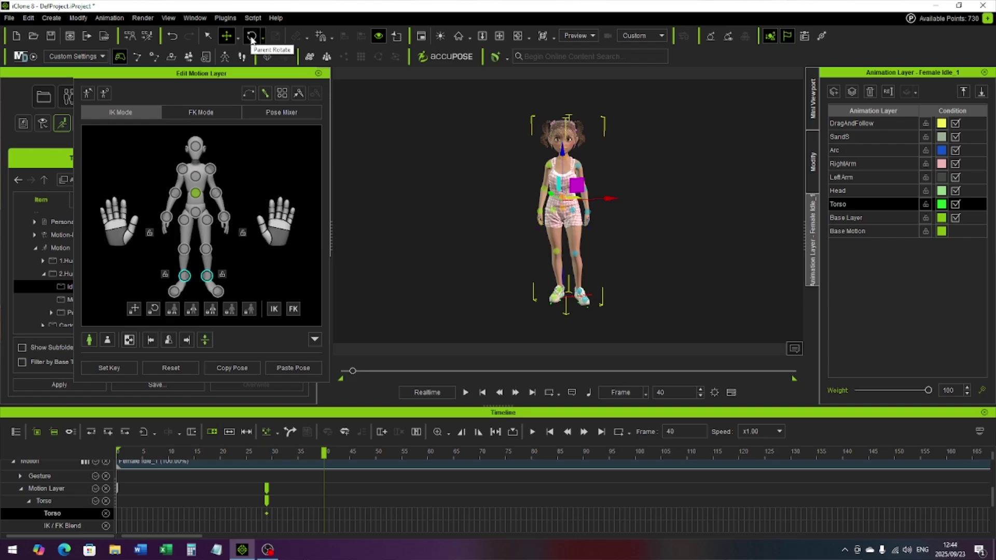
click(252, 36)
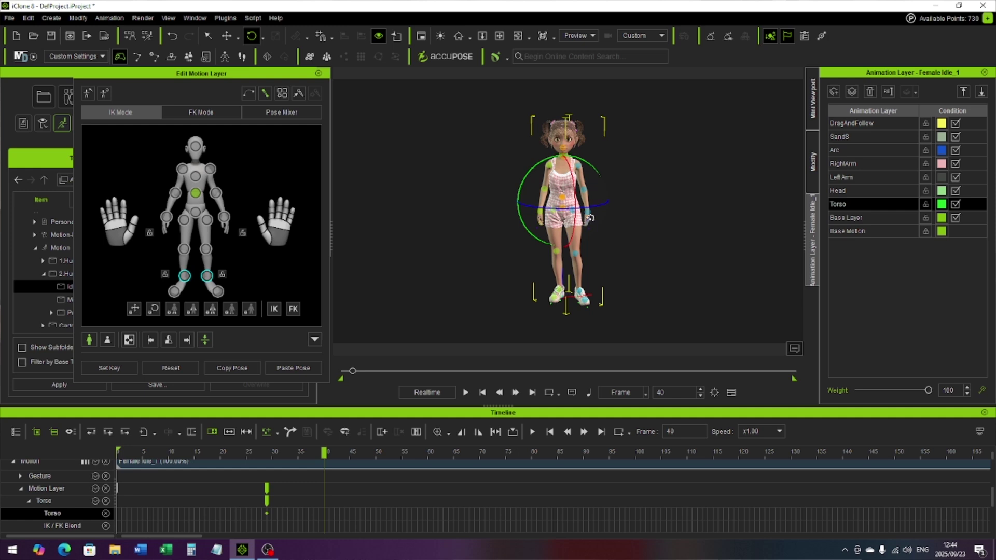
drag(597, 208, 588, 209)
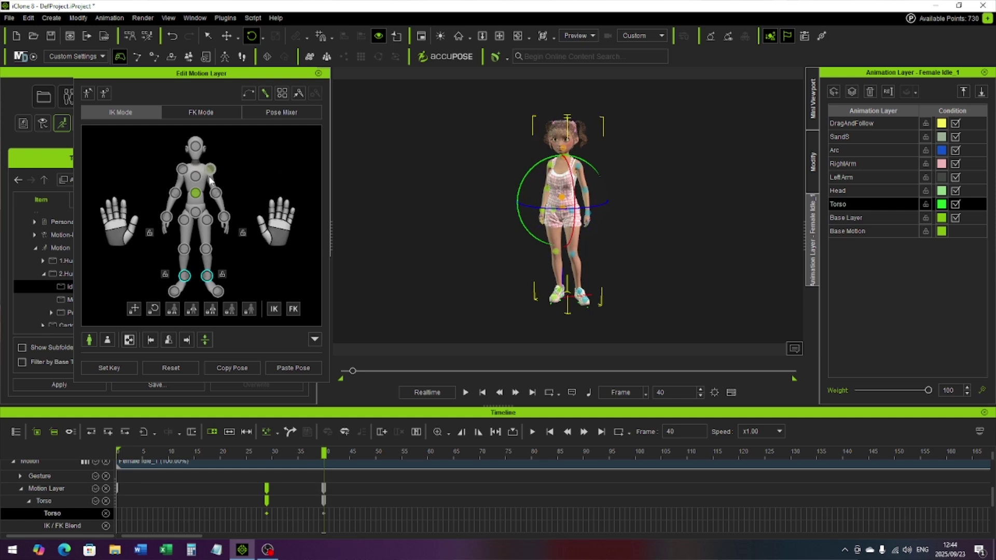
click(561, 192)
drag(563, 170, 544, 171)
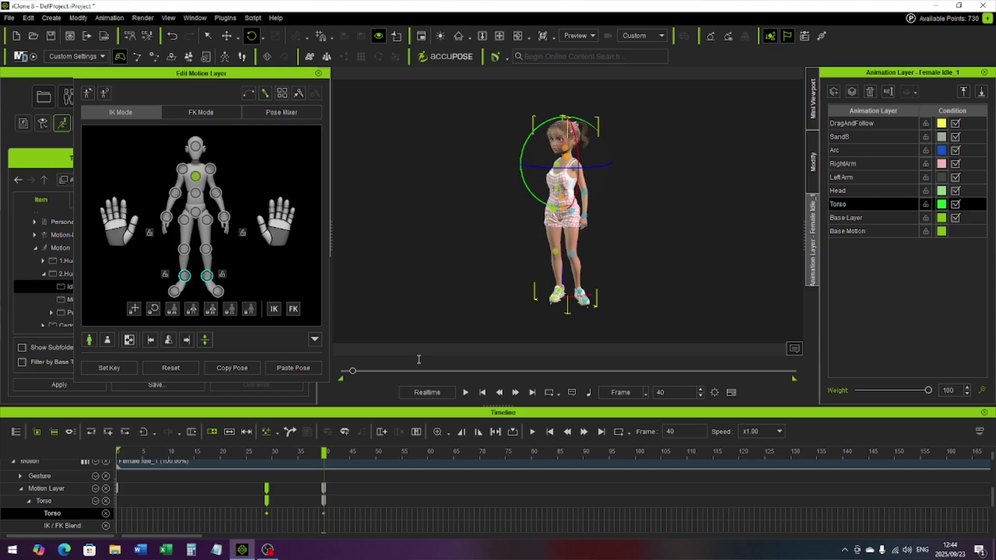
Apply the Ease In & Out transition curve to the Torso layer key at frame 40
click(325, 500)
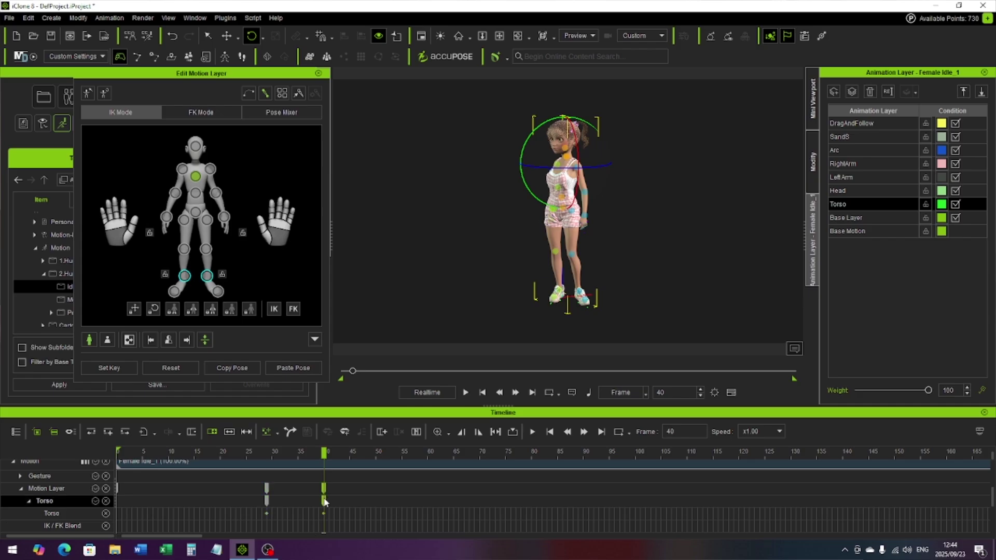
right_click(325, 500)
click(382, 462)
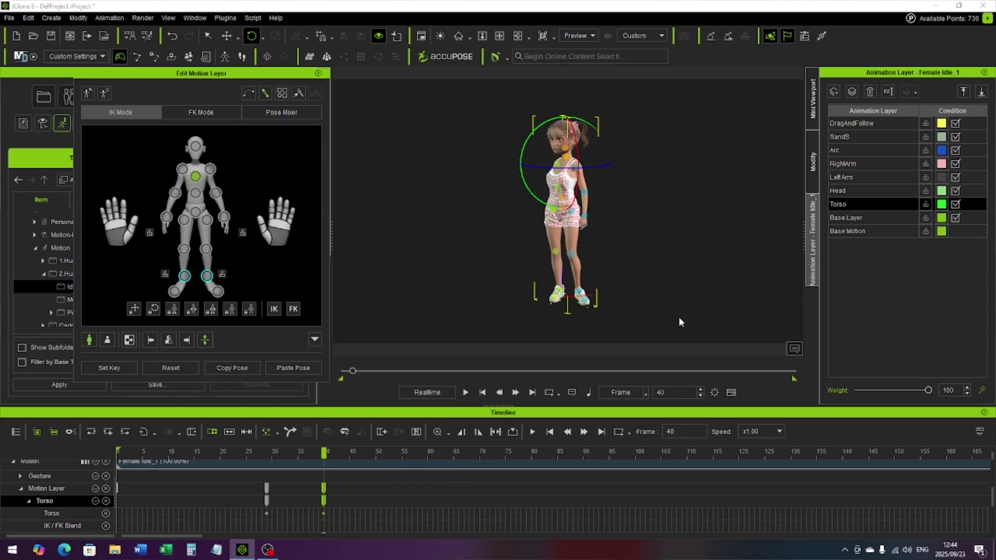
click(715, 149)
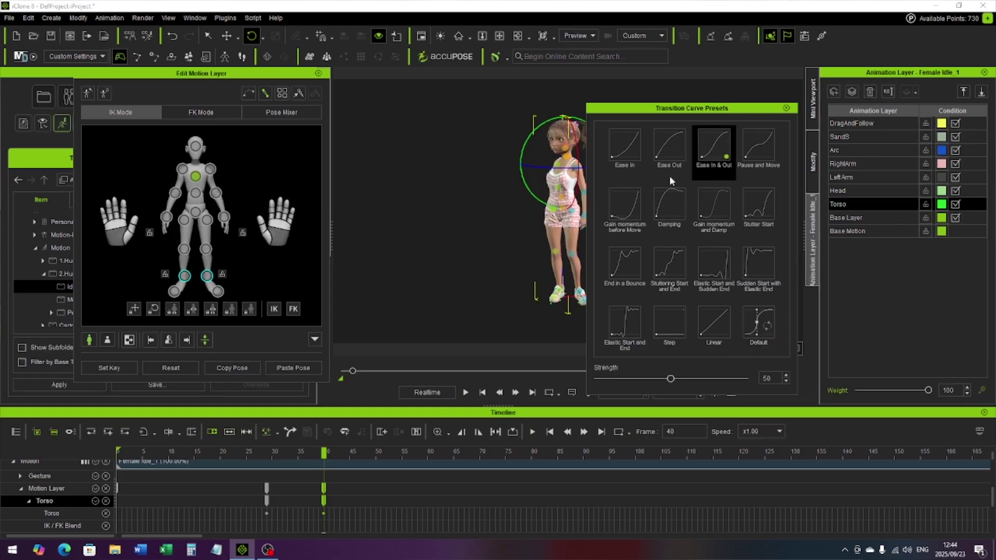
click(786, 108)
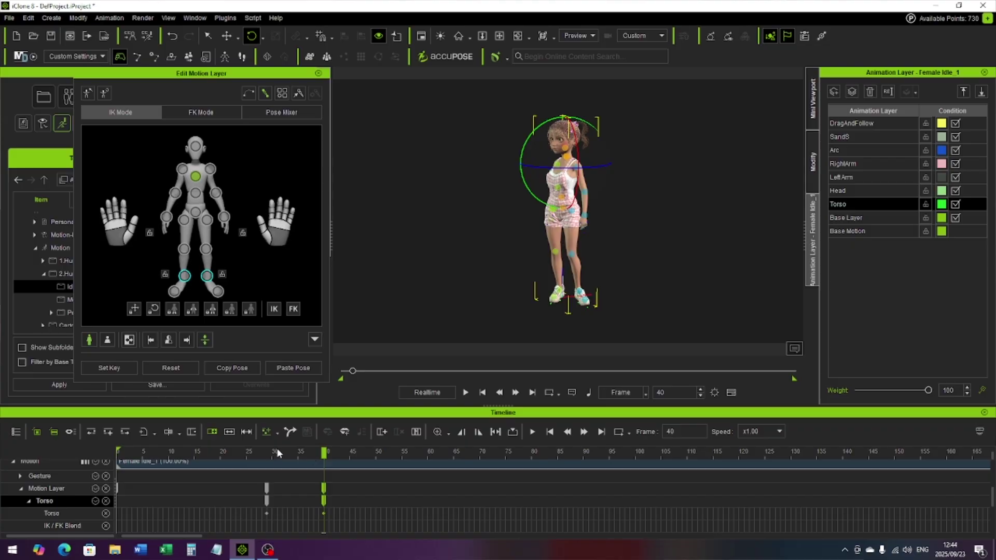
Add a starting key at frame 29 on the Head animation layer
click(268, 458)
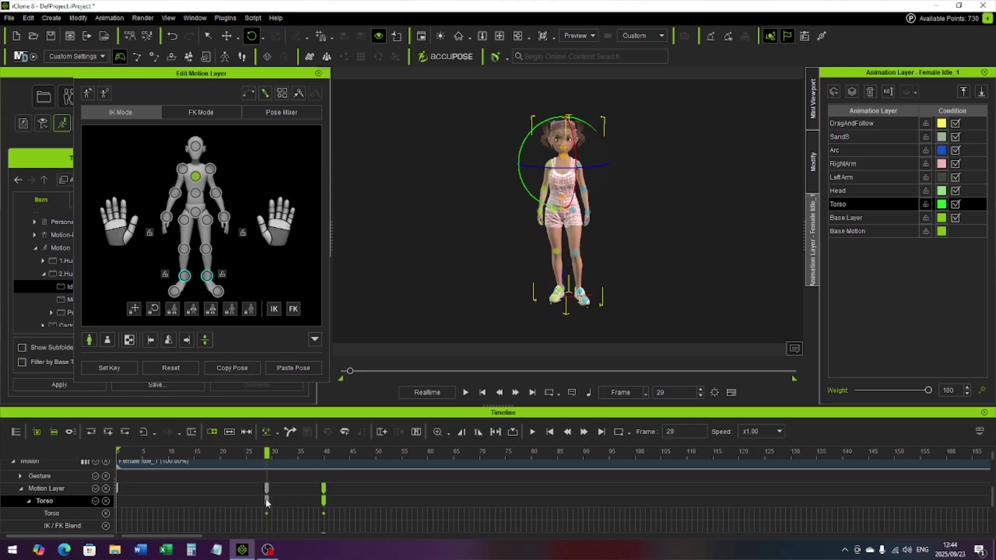
click(848, 192)
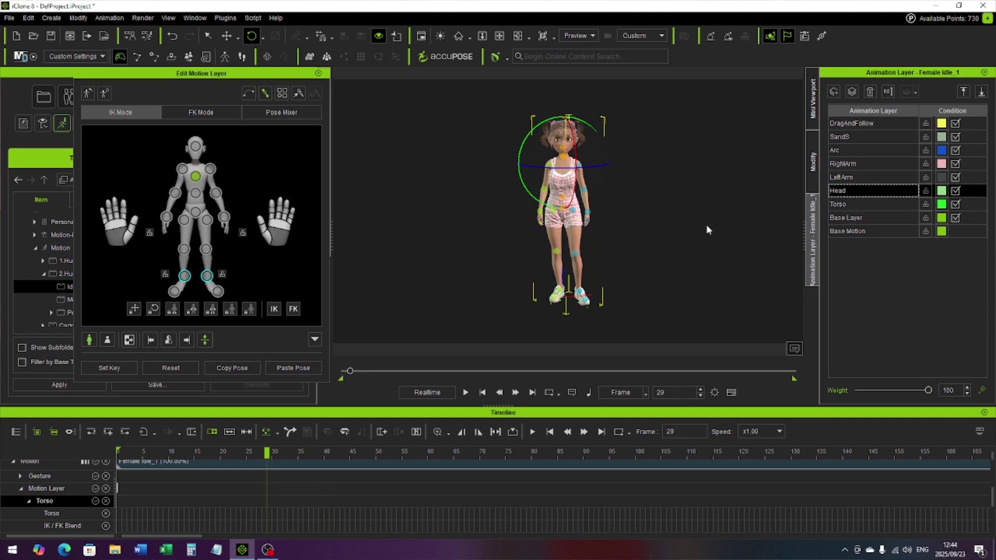
double_click(268, 501)
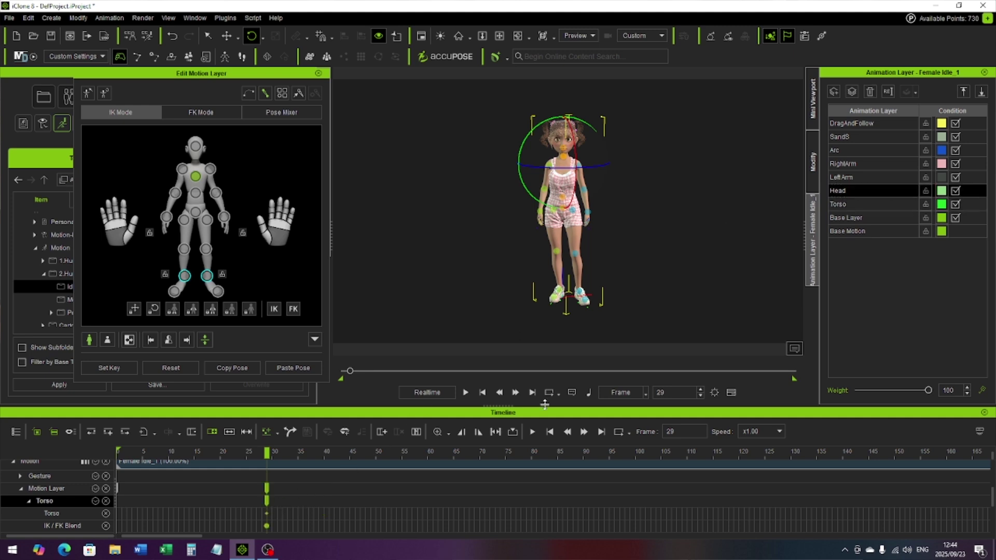
At frame 40 on the Head layer, rotate the head further toward the character's right
click(839, 204)
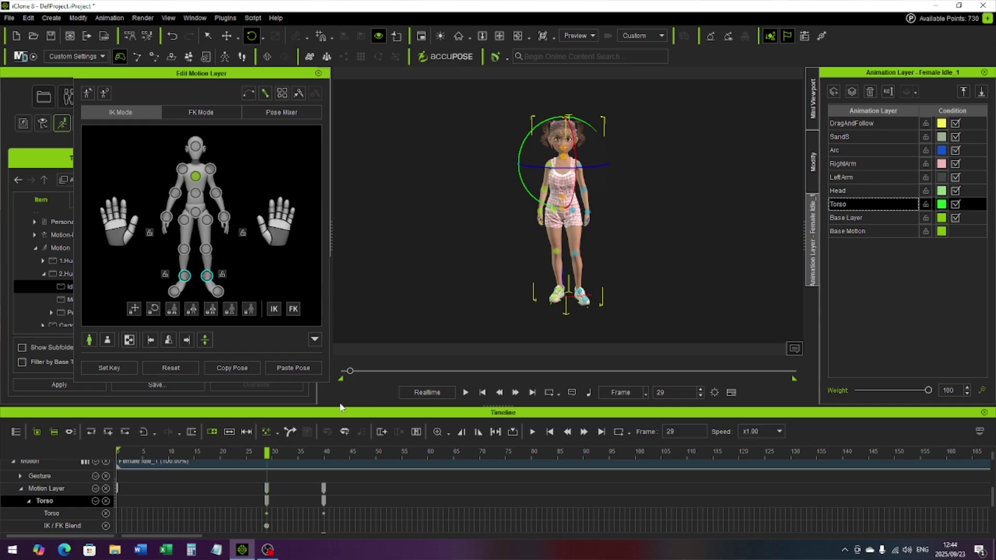
click(325, 452)
click(849, 192)
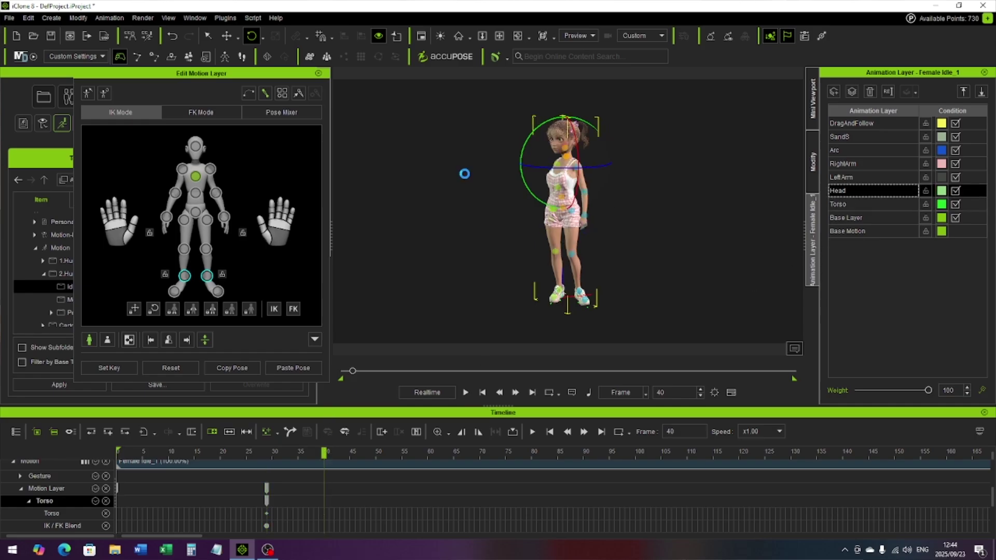
drag(559, 154, 550, 155)
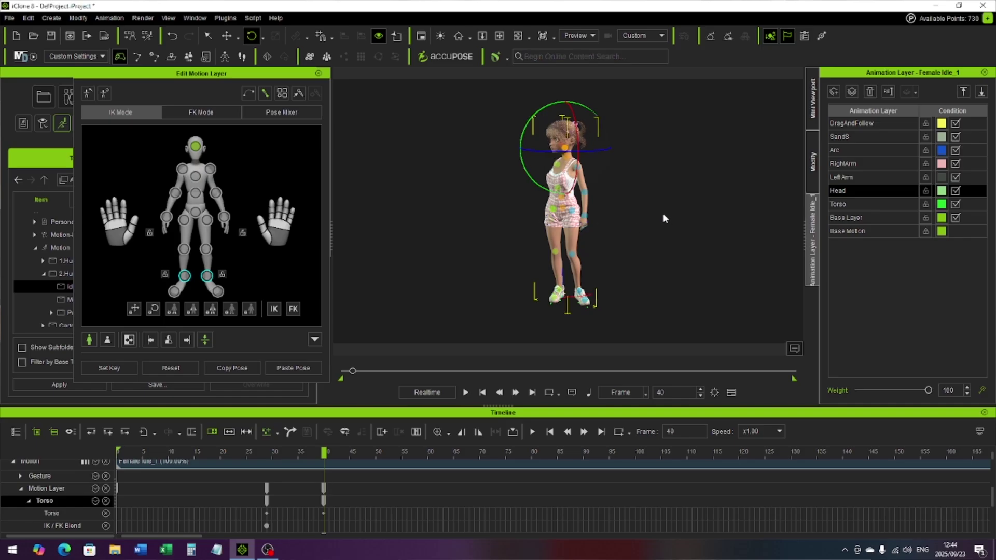
Apply the Ease In & Out transition curve to the Head layer key at frame 40
click(325, 489)
right_click(325, 489)
click(376, 452)
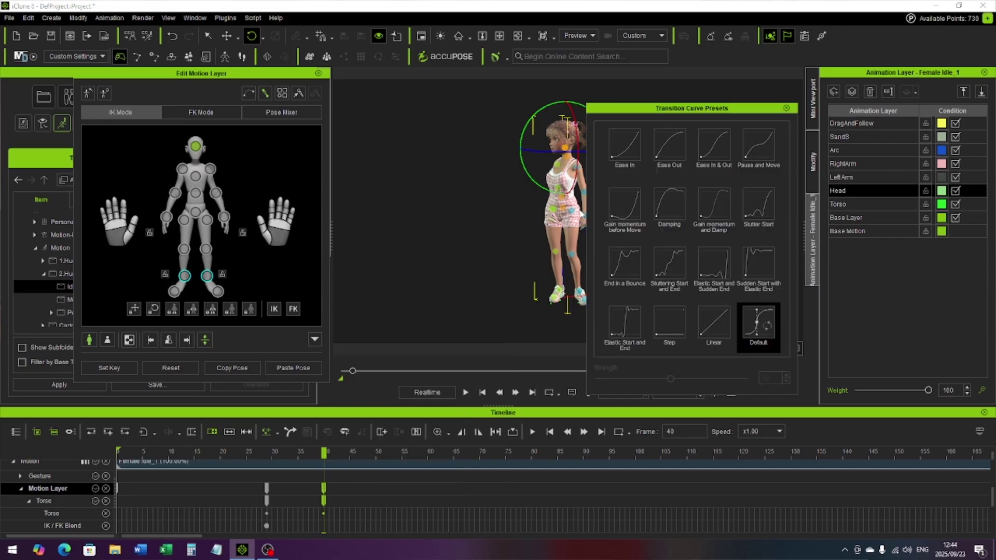
key(space)
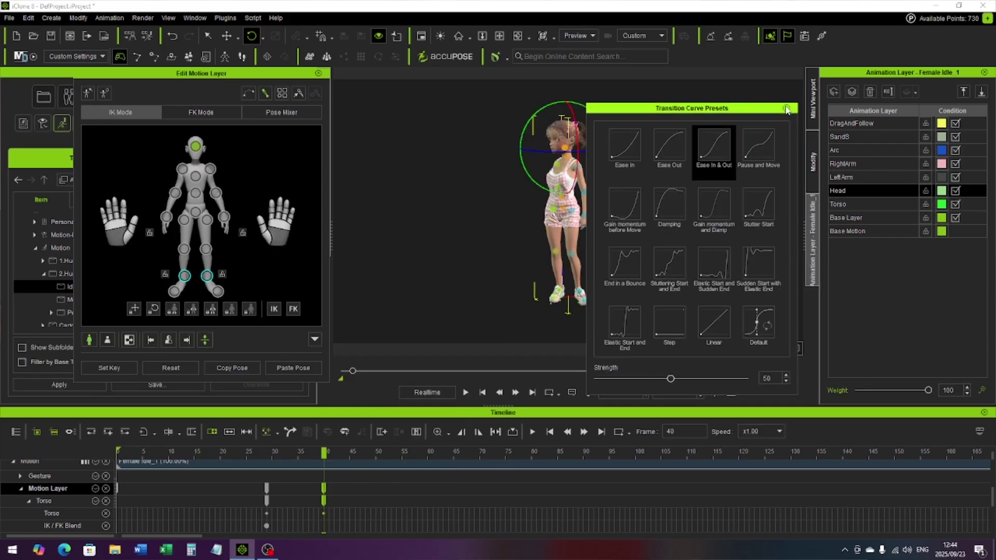
click(787, 108)
Play the animation from the start to review the torso and head turn, and return to the first frame
click(465, 392)
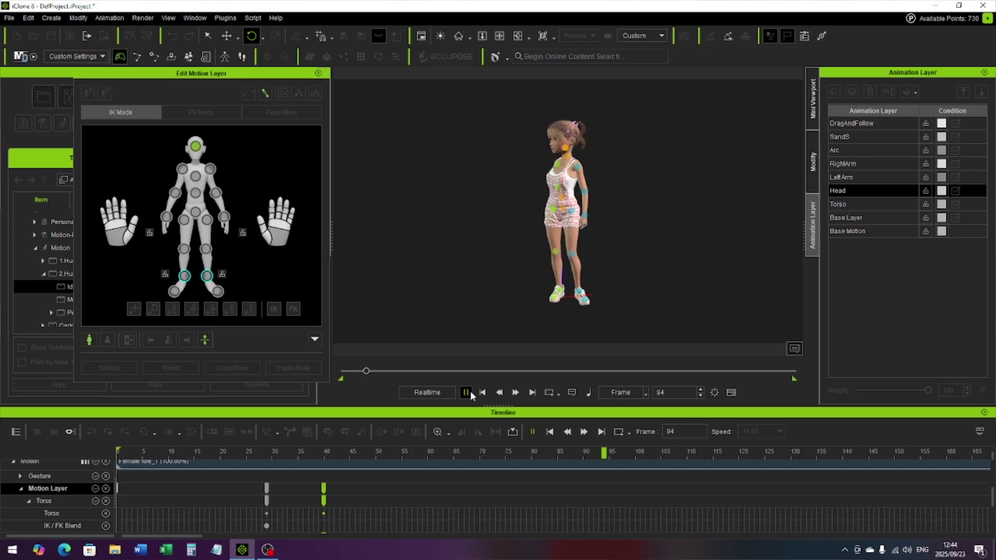
click(482, 392)
click(466, 393)
click(466, 392)
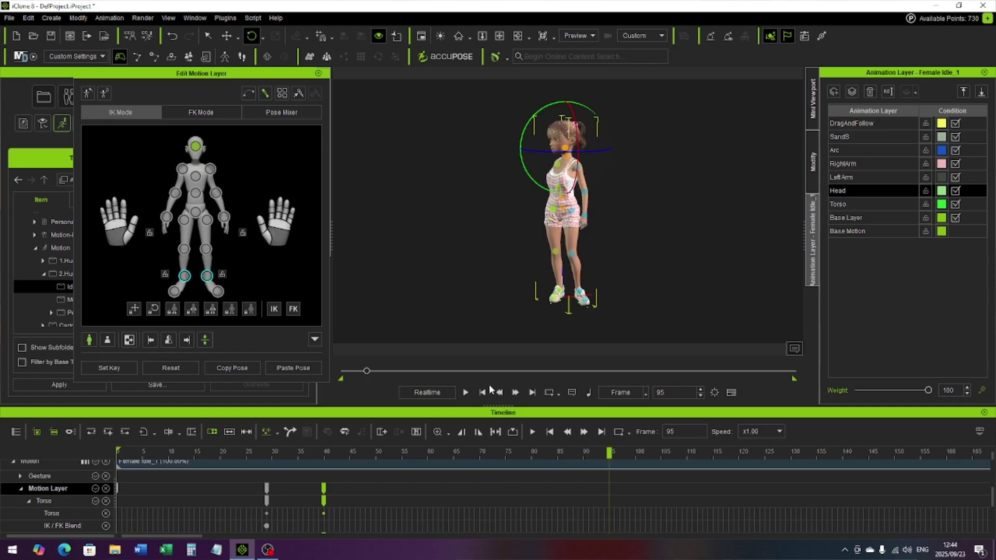
click(482, 393)
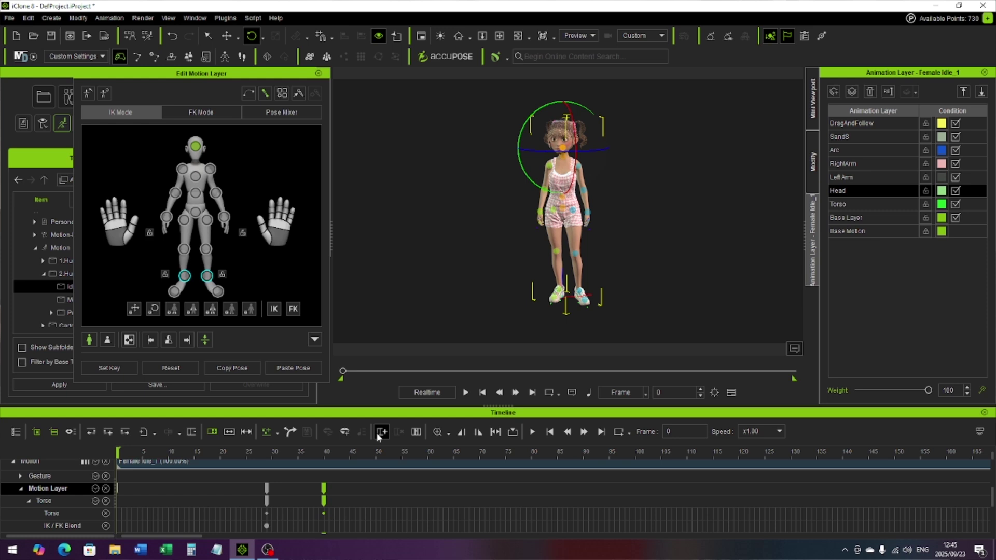
Move the frame 40 keys of both the Head and Torso layers to frame 50
drag(323, 499, 377, 500)
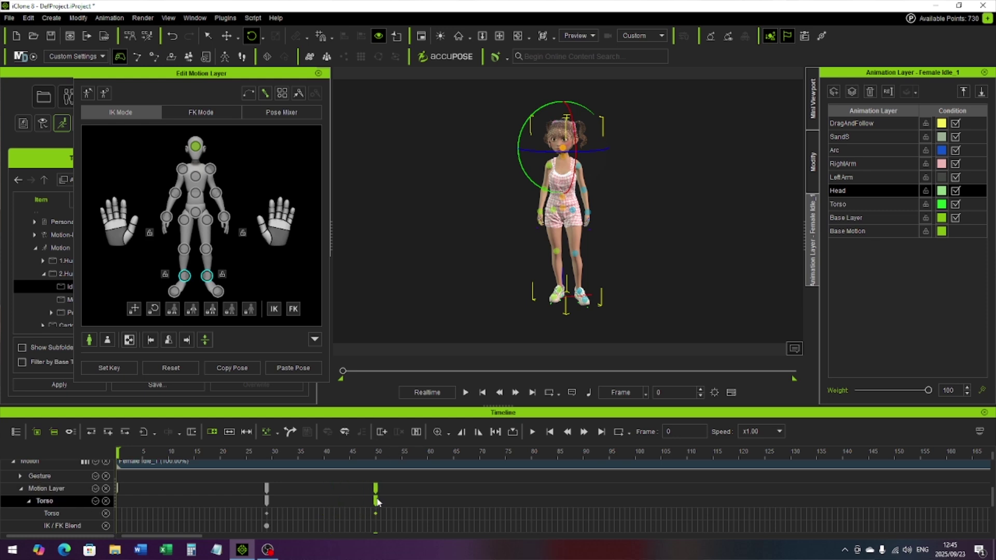
double_click(377, 500)
click(846, 203)
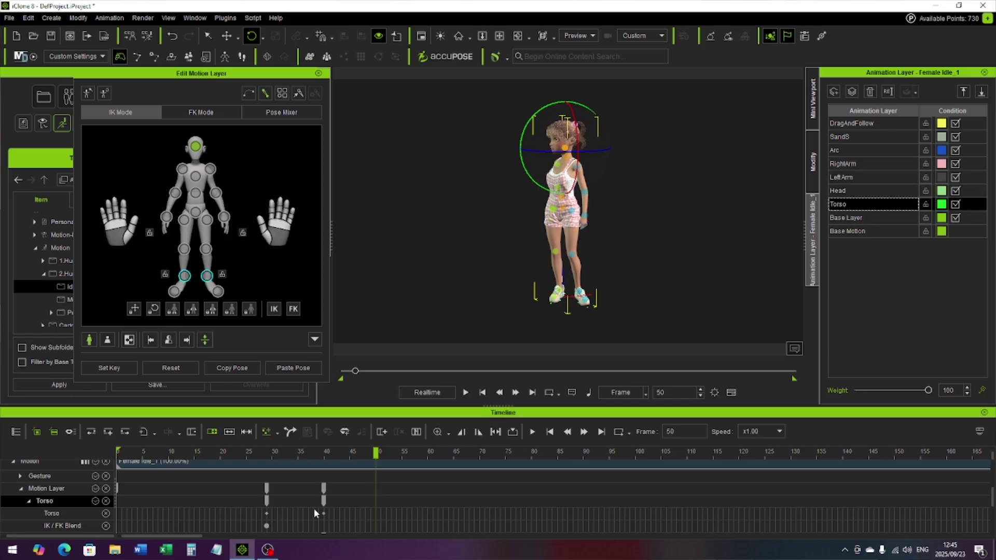
drag(324, 491, 377, 492)
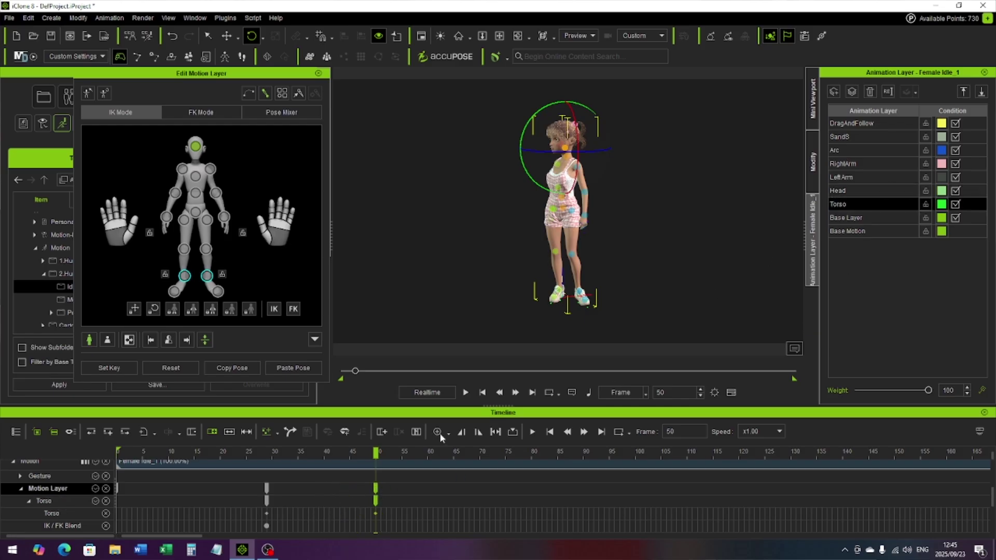
Play back the retimed turn from the beginning and return to frame 0
click(478, 393)
click(466, 393)
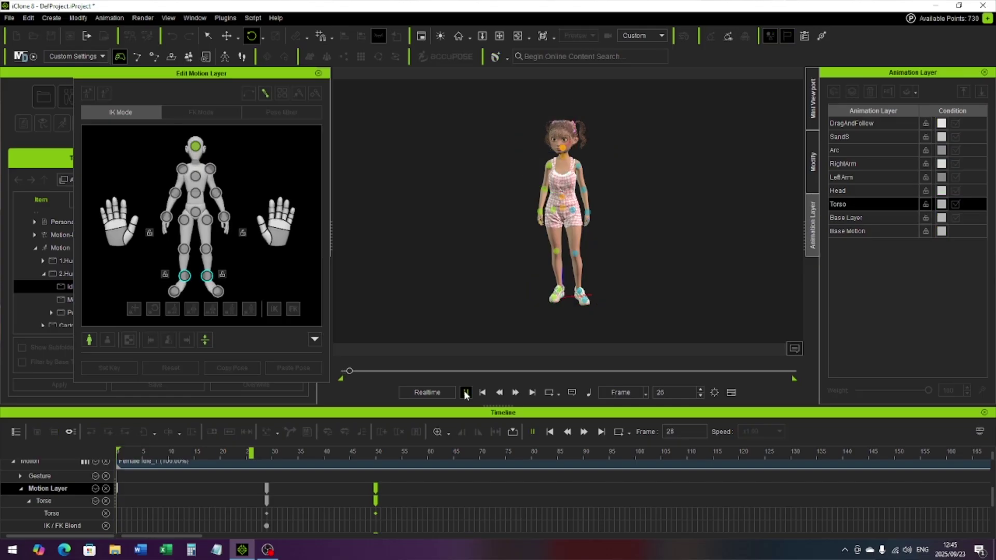
click(466, 393)
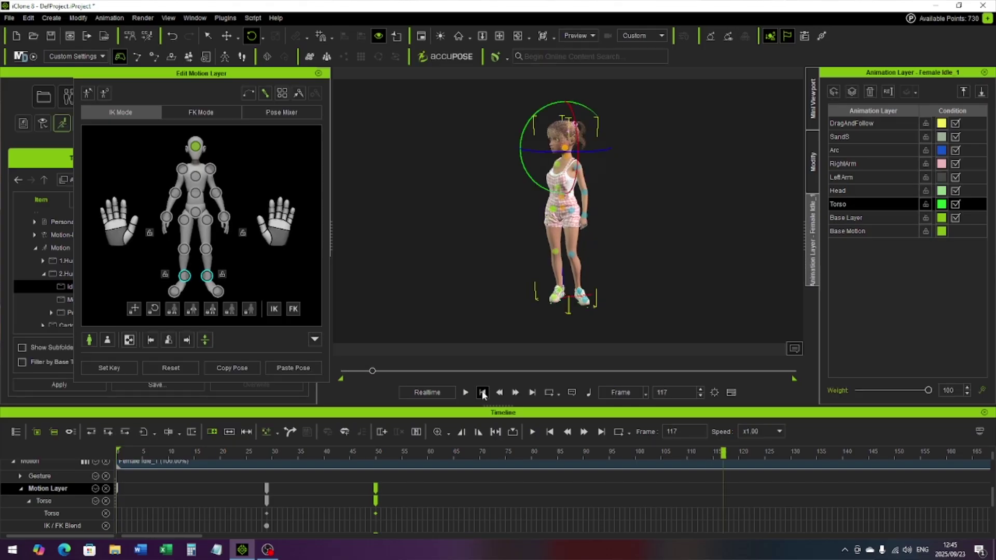
click(483, 393)
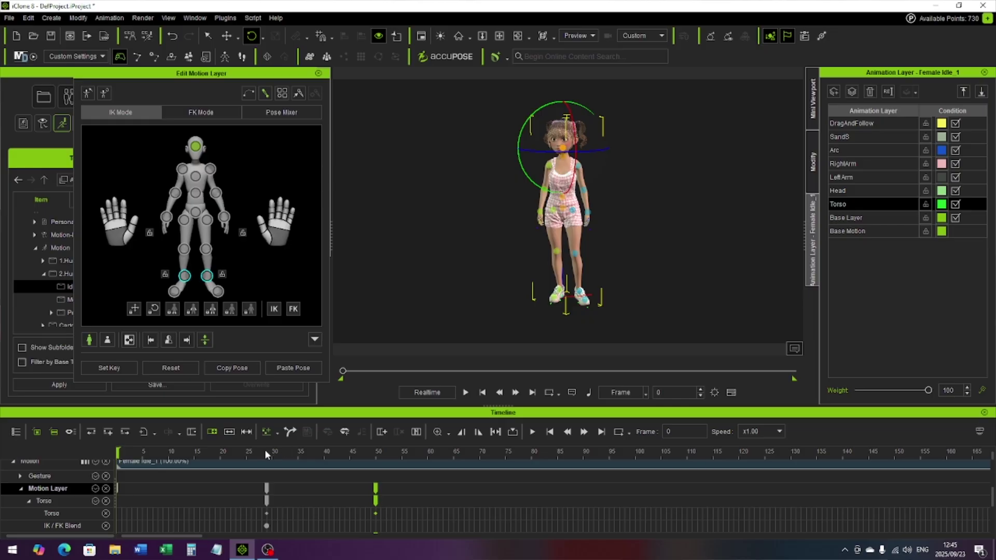
At frame 50 on the Torso layer, rotate the waist so the upper body leans slightly toward the character's right
click(268, 452)
drag(273, 454, 379, 454)
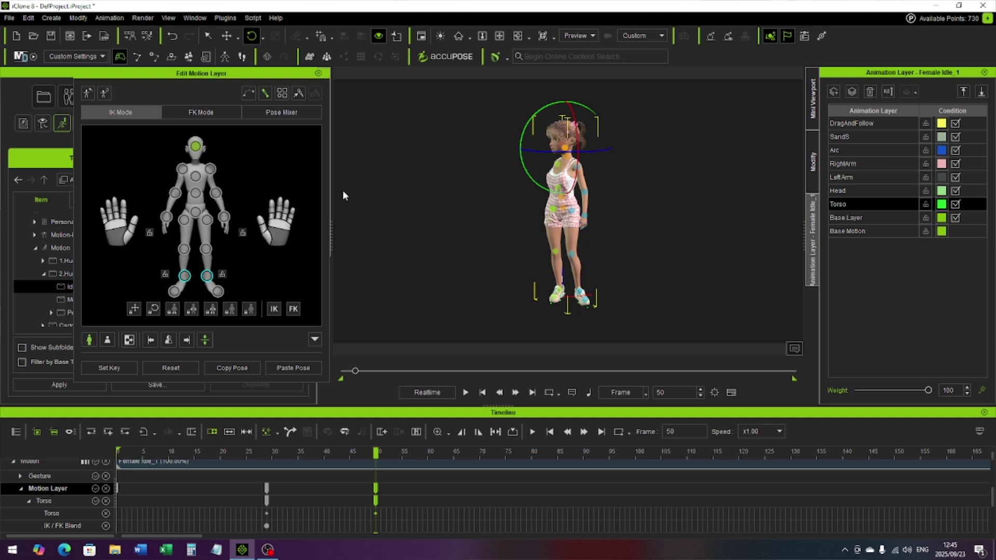
click(195, 193)
drag(534, 162, 527, 165)
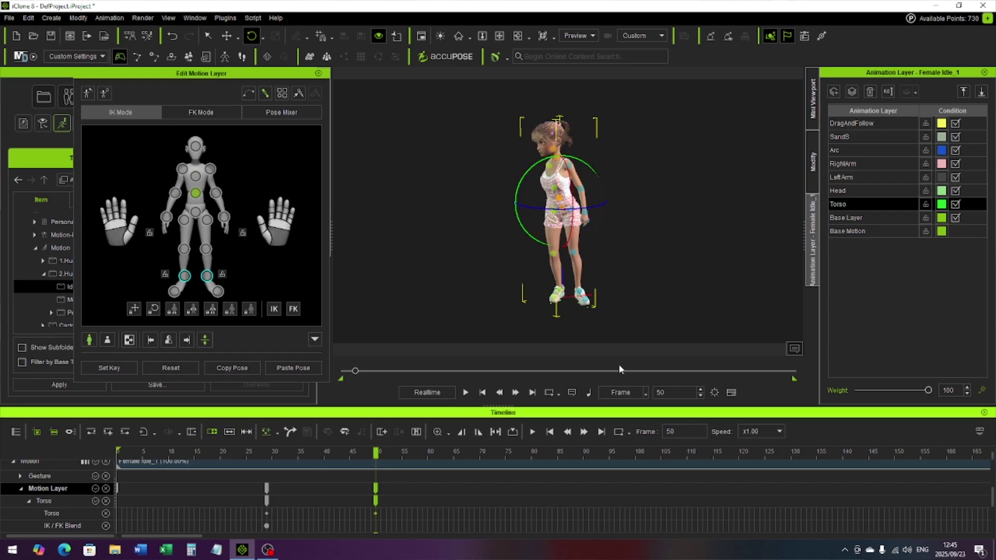
At frame 50 on the Head layer, tilt the head slightly back against the torso's lean
click(847, 190)
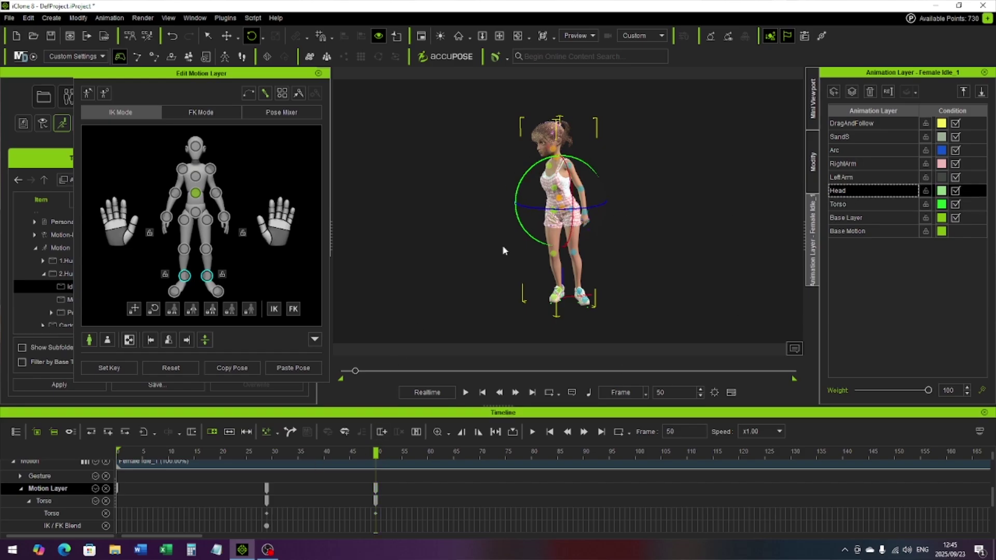
click(199, 150)
drag(516, 123, 515, 121)
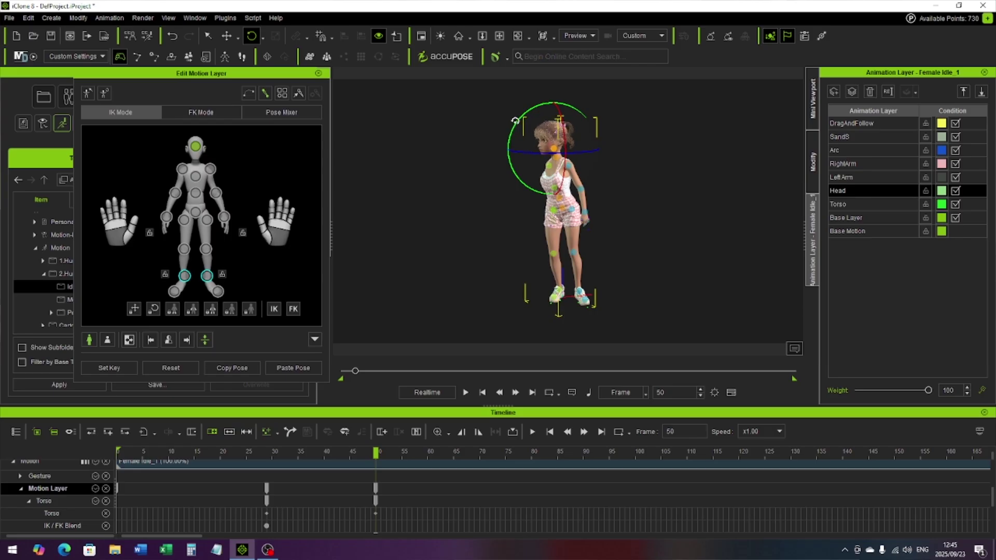
Play the animation from the start to check the leaning torso and counter-tilted head
click(482, 392)
click(466, 393)
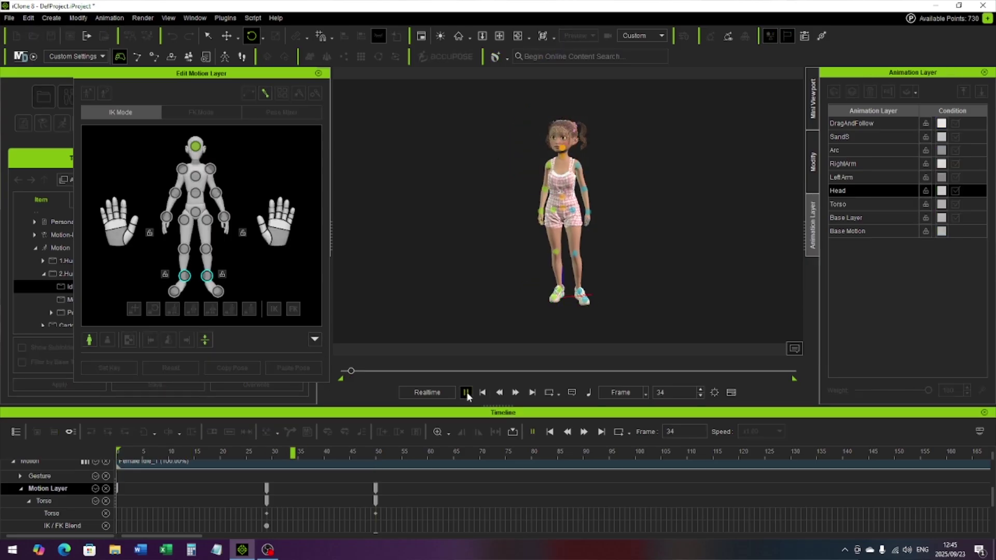
click(467, 394)
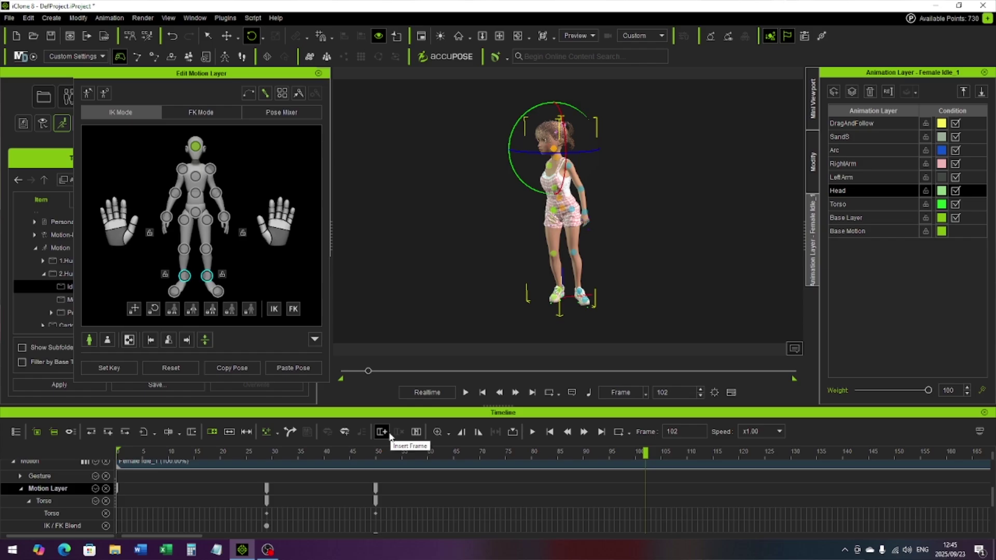
Add a hold key for the torso at frame 65 on the Torso layer
drag(376, 458, 456, 453)
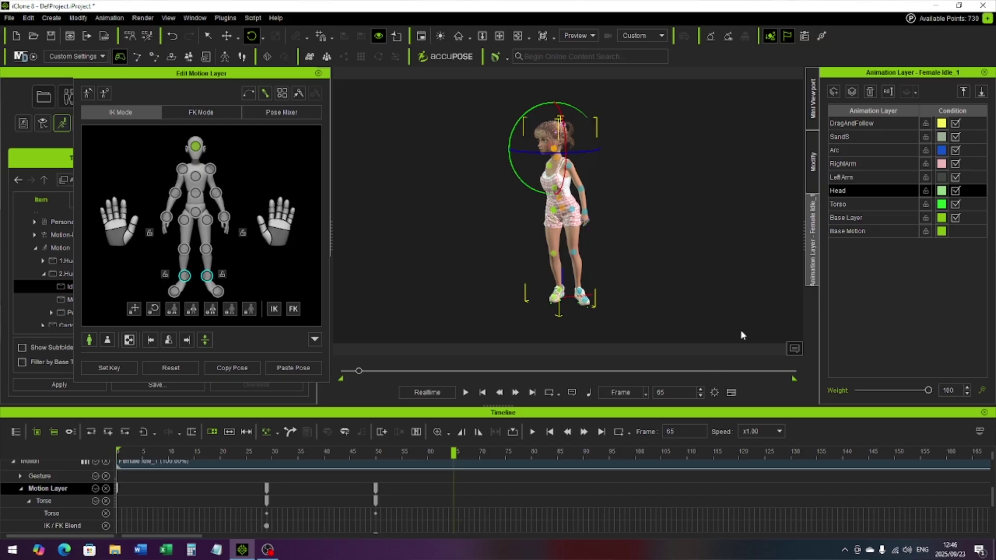
click(851, 204)
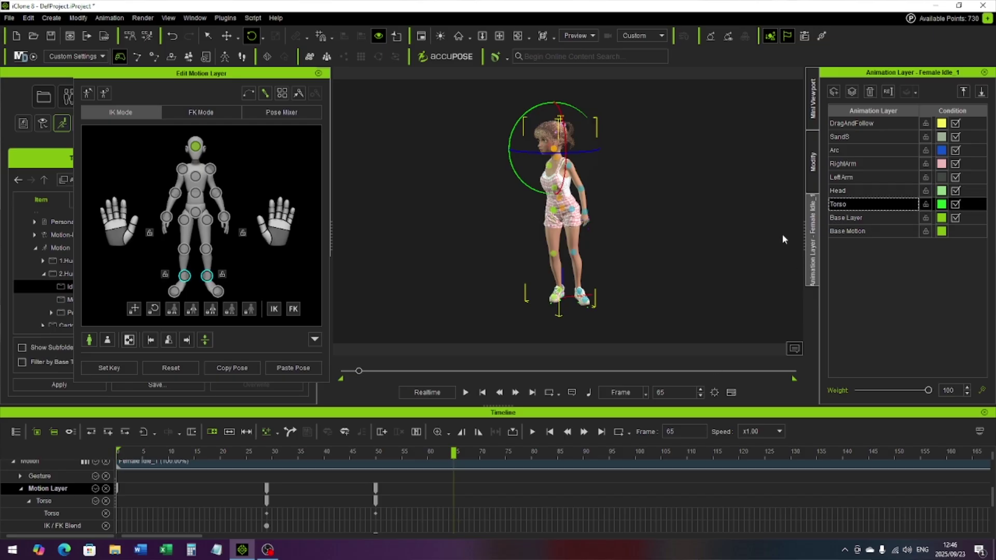
click(453, 498)
drag(449, 501, 454, 500)
Add a hold key for the head on the Head layer and align it to frame 65
click(851, 193)
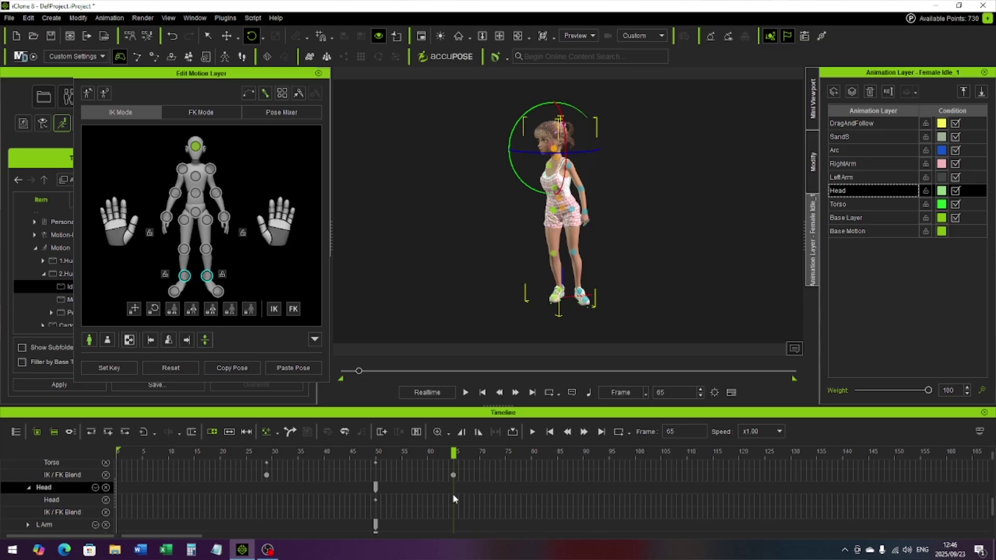
click(846, 217)
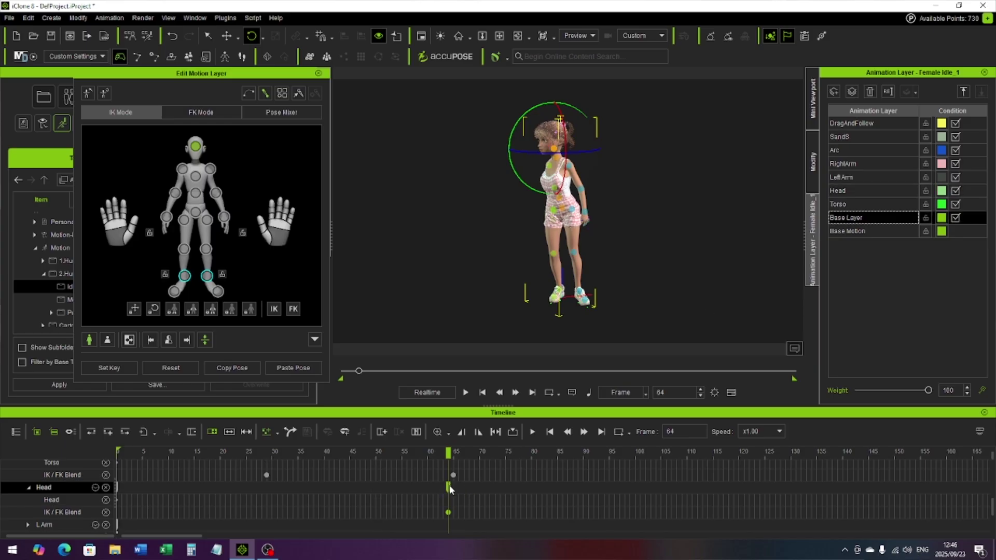
click(851, 205)
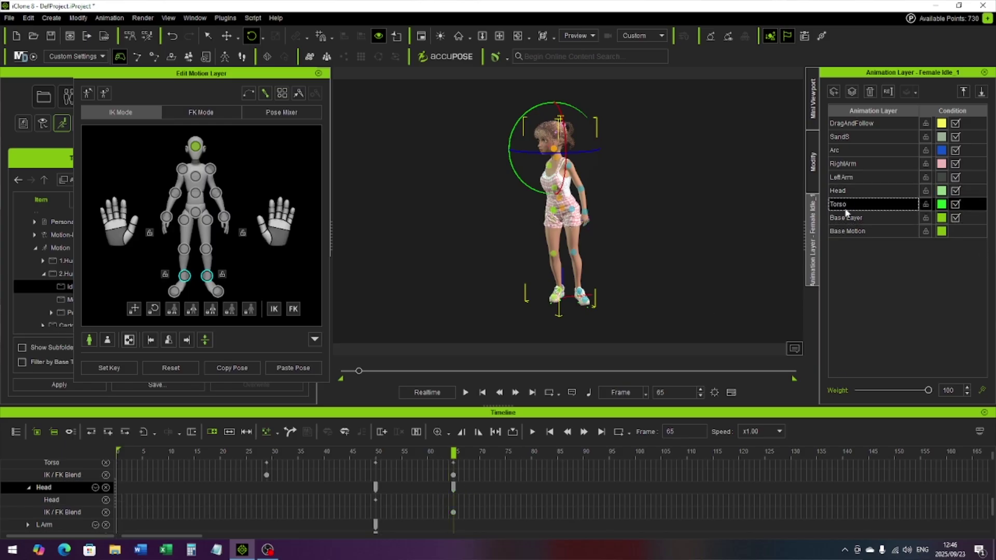
click(847, 191)
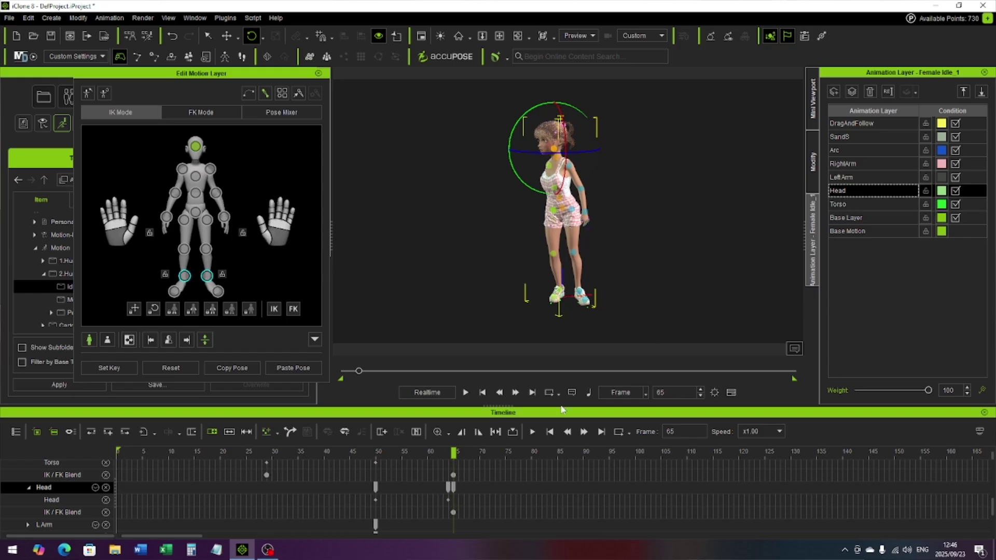
drag(448, 486, 453, 487)
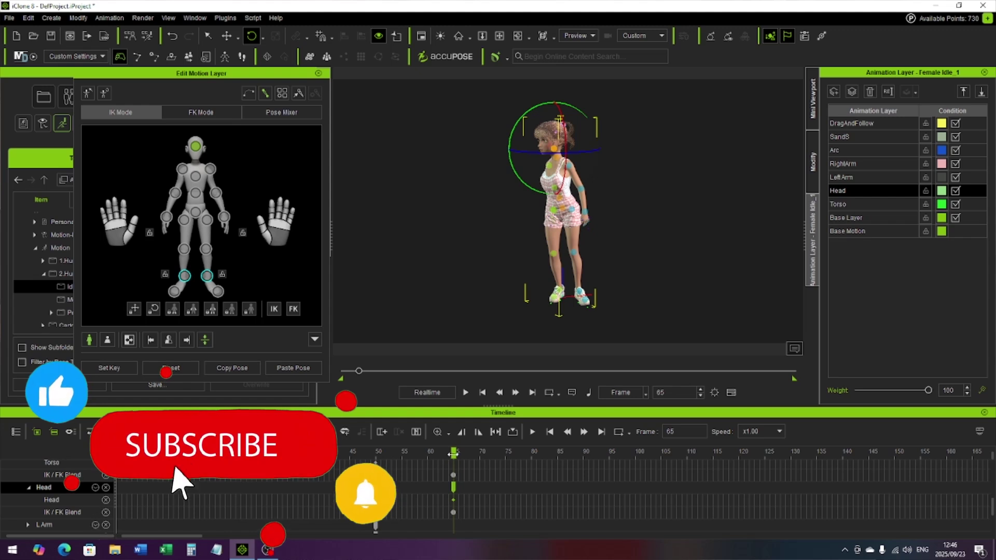
At frame 95 on the Torso layer, rotate the waist to swing the upper body around to face the camera
mouse_move(459, 452)
mouse_down()
mouse_move(593, 455)
mouse_move(469, 459)
mouse_up()
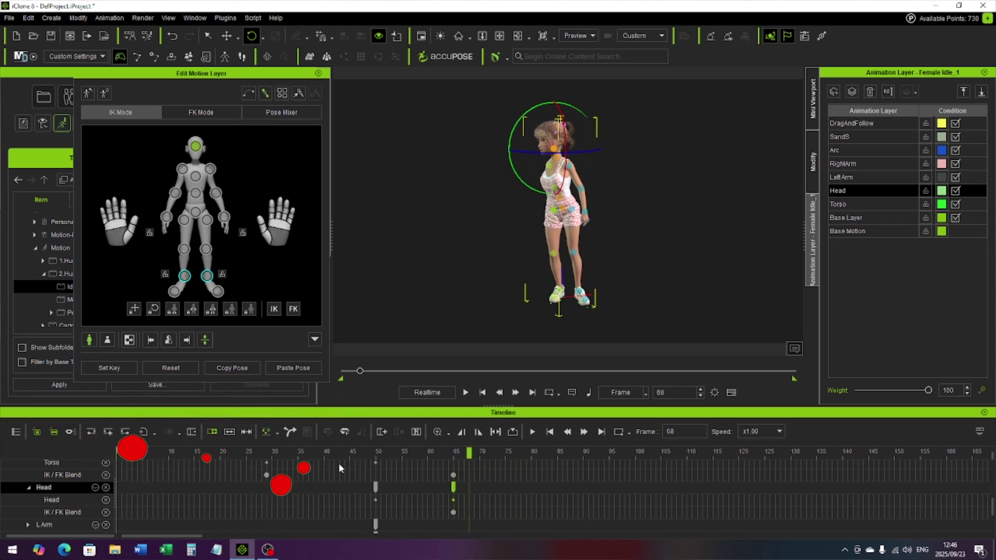
drag(471, 451, 612, 448)
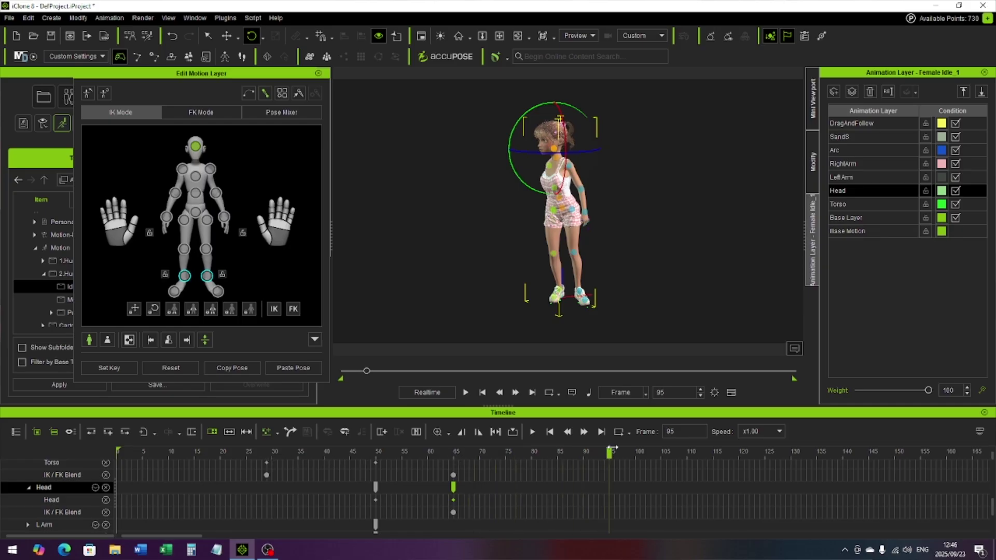
click(857, 204)
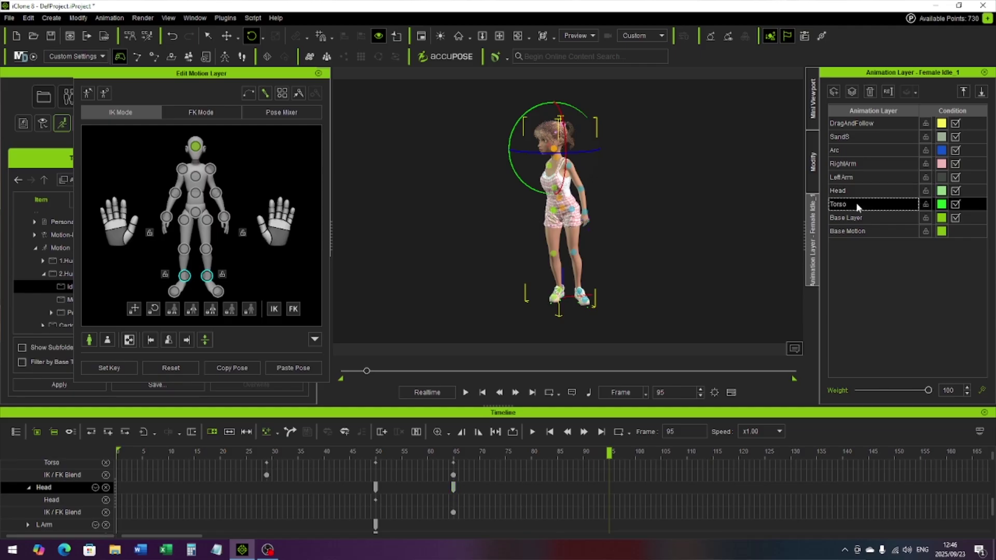
click(196, 193)
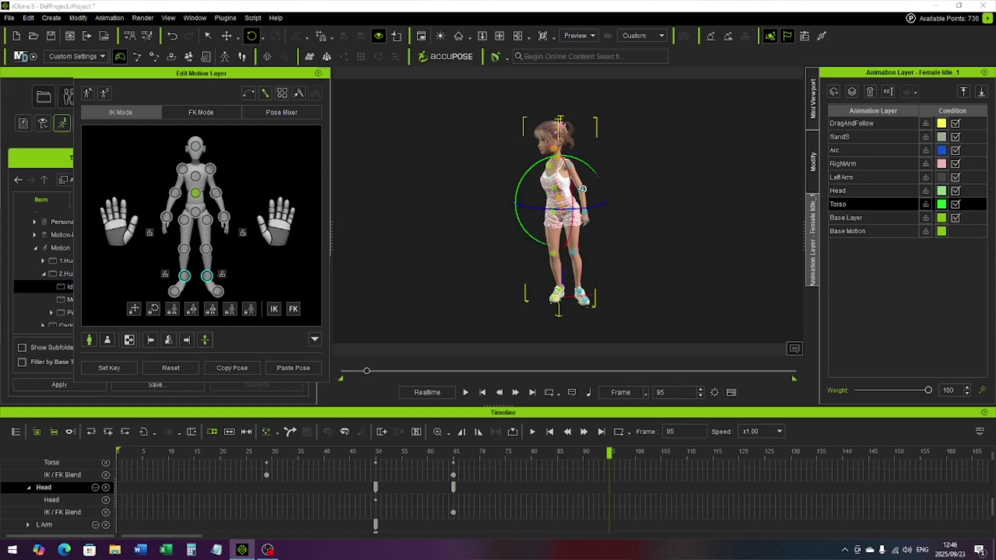
drag(557, 210, 596, 214)
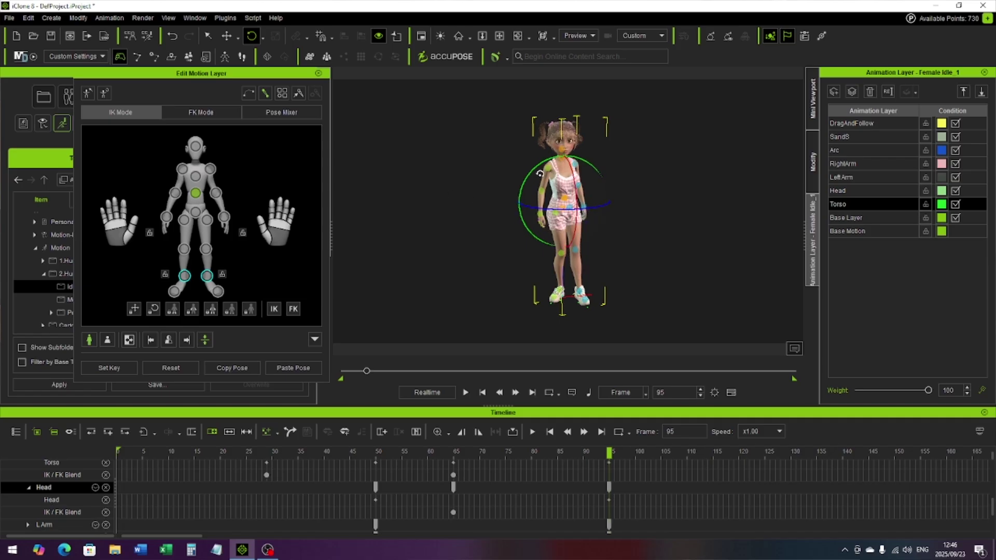
Rotate the chest further toward the character's left and bend the waist so the upper body leans into the turn
click(196, 177)
mouse_move(585, 169)
mouse_down()
mouse_move(606, 168)
mouse_move(578, 157)
mouse_move(598, 167)
mouse_up()
drag(526, 148, 528, 144)
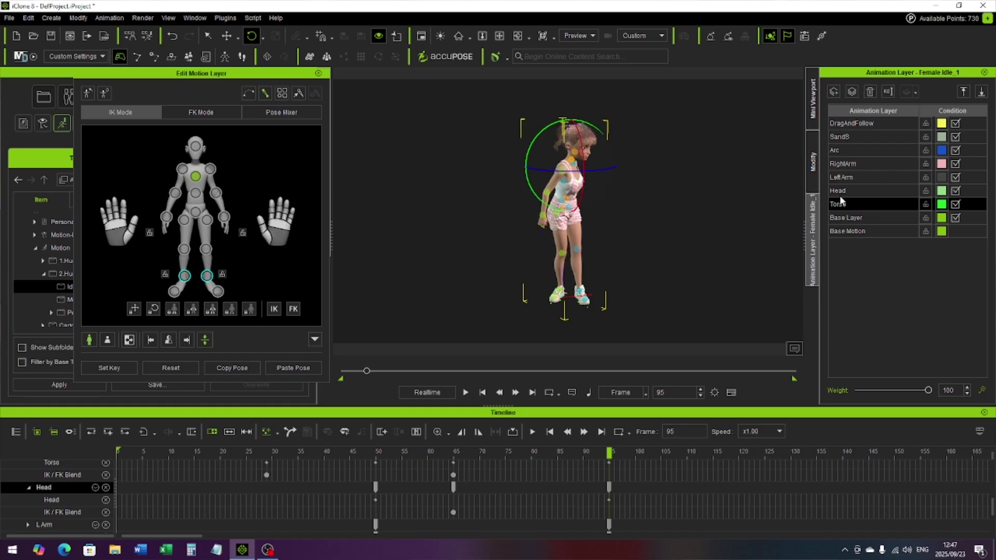
click(197, 193)
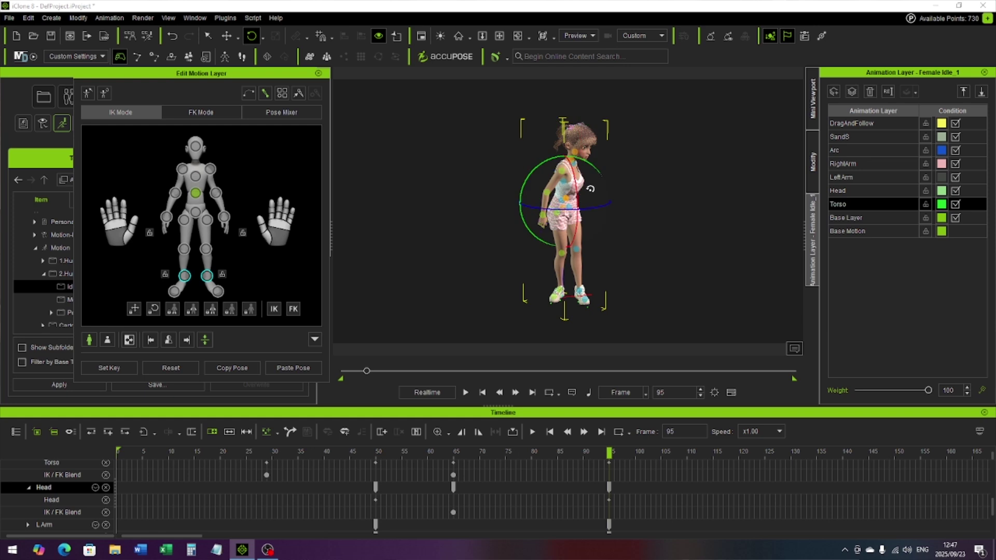
drag(577, 185, 608, 205)
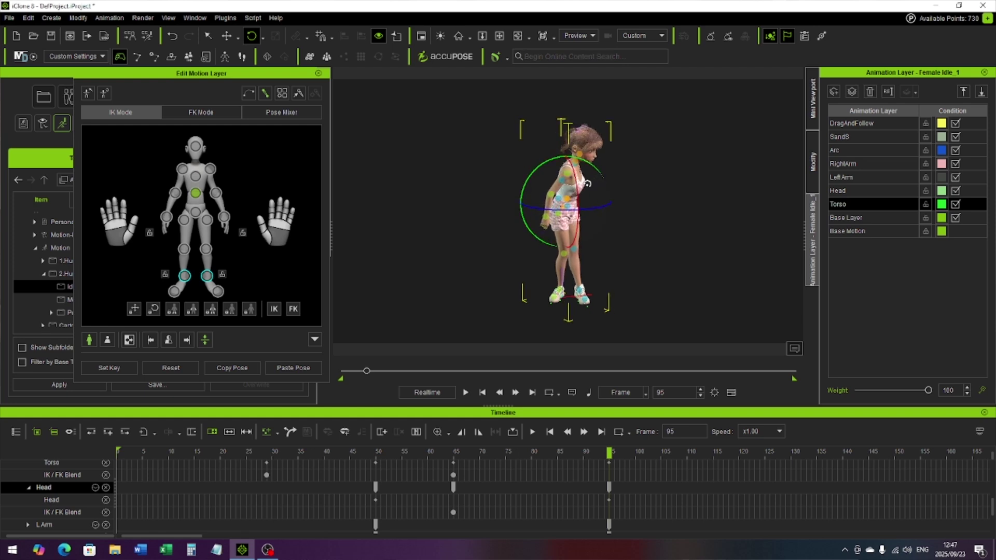
At frame 95 on the Head layer, tilt the head up and back against the torso's lean
click(837, 193)
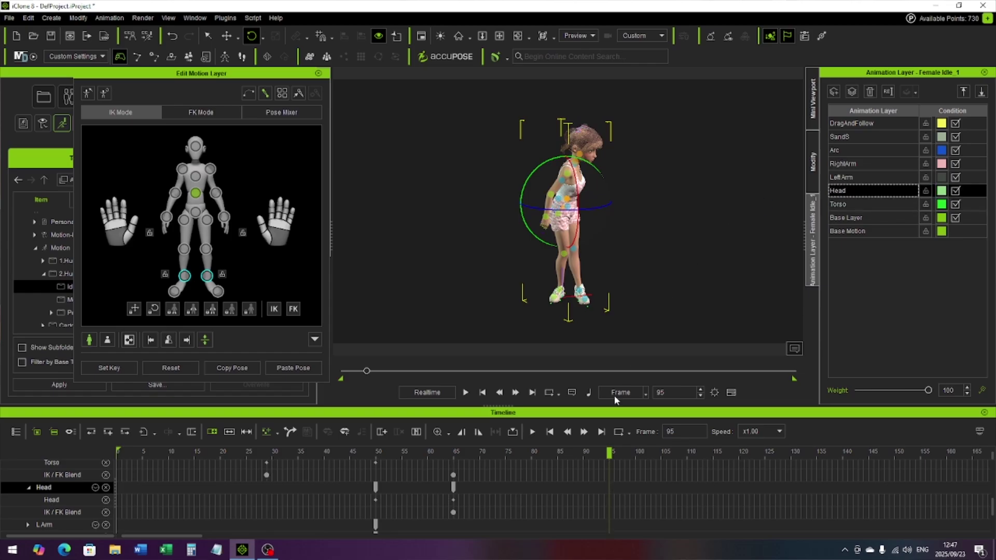
click(196, 146)
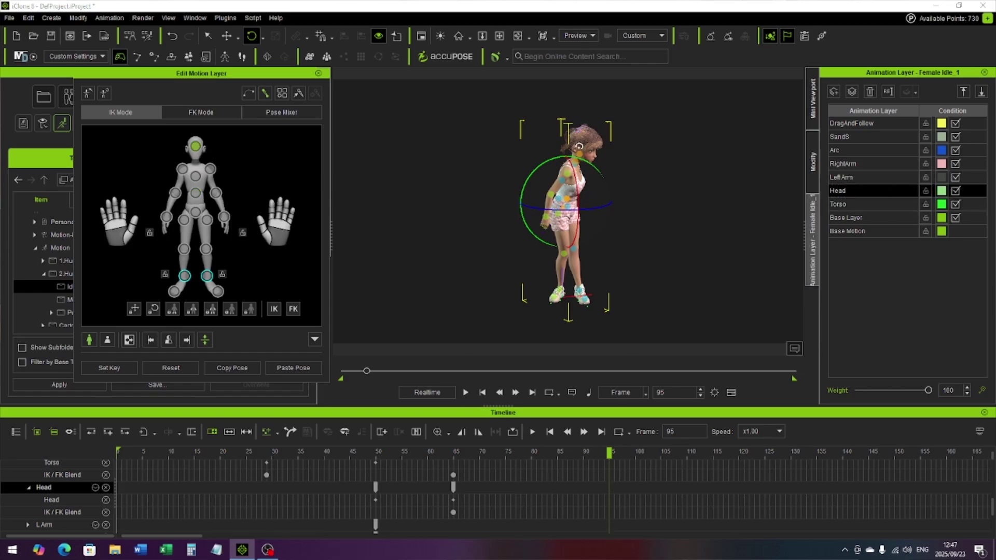
drag(595, 142, 603, 115)
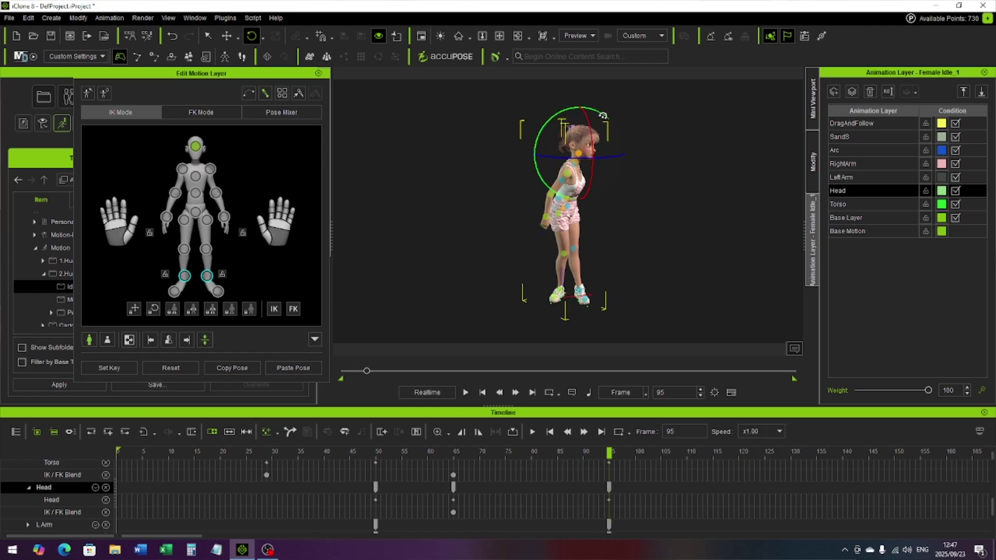
Apply the Ease In & Out transition curve to the frame 95 keys on both the Head and Torso layers
right_click(610, 487)
click(668, 448)
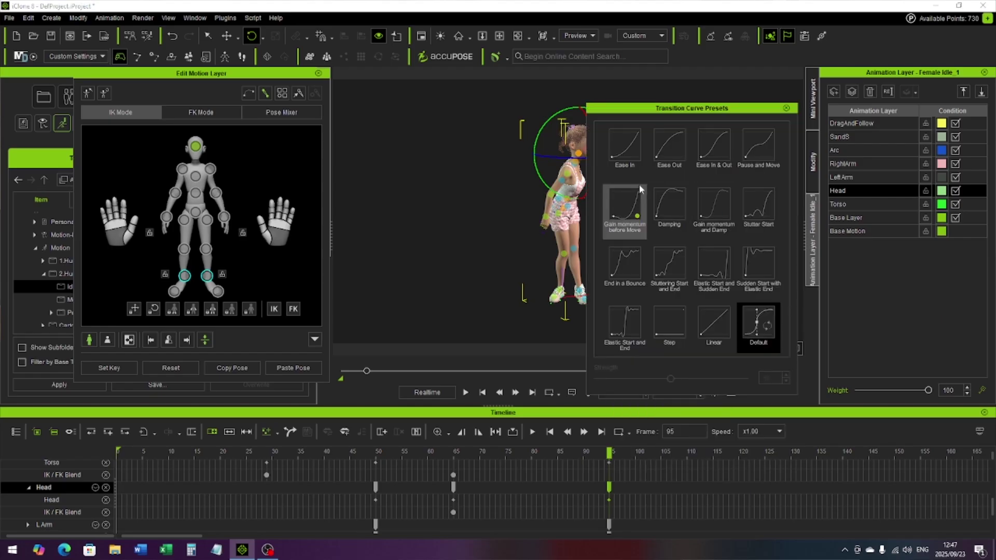
click(712, 149)
click(841, 205)
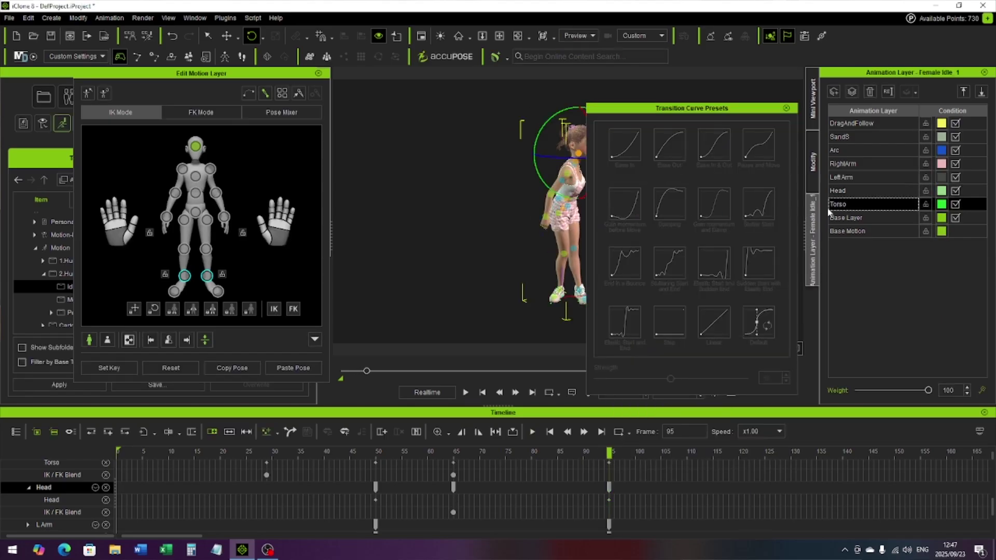
click(607, 455)
click(611, 455)
click(610, 488)
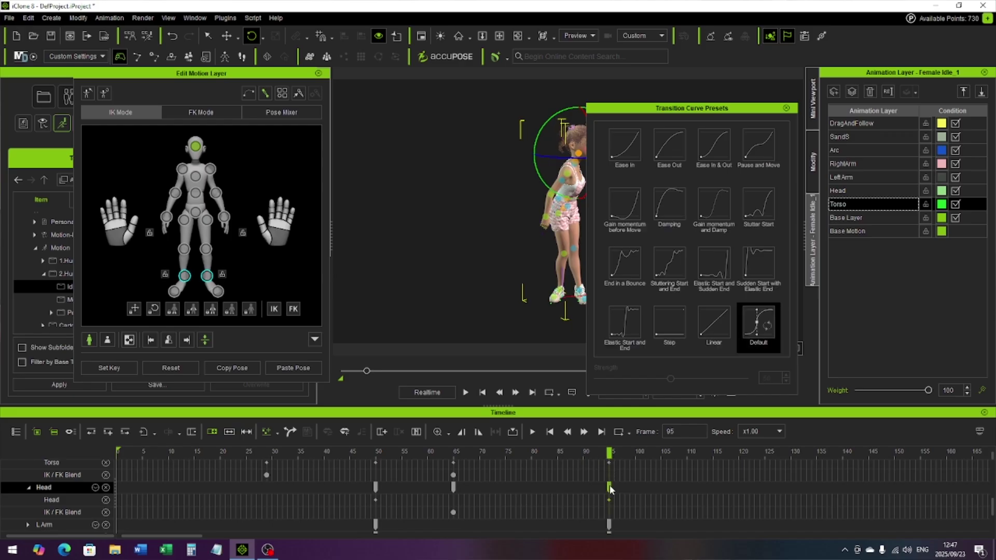
click(714, 146)
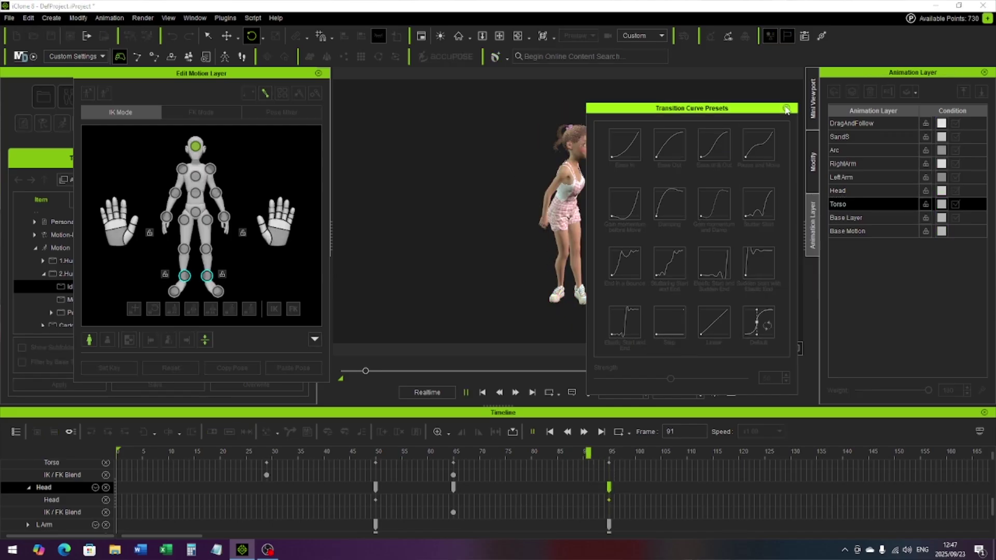
Close the transition curve presets and play the animation to check the turn to the character's left
click(786, 107)
click(465, 393)
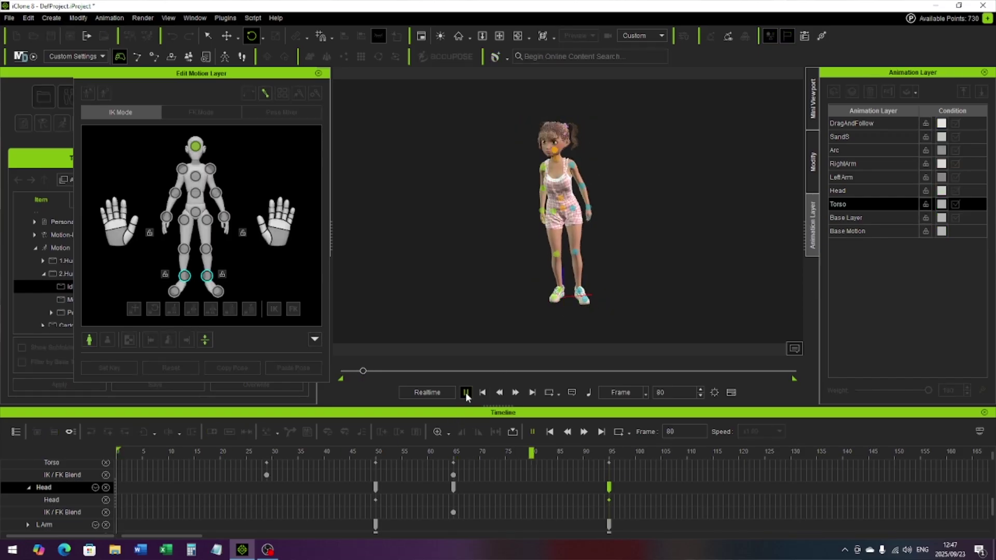
click(466, 392)
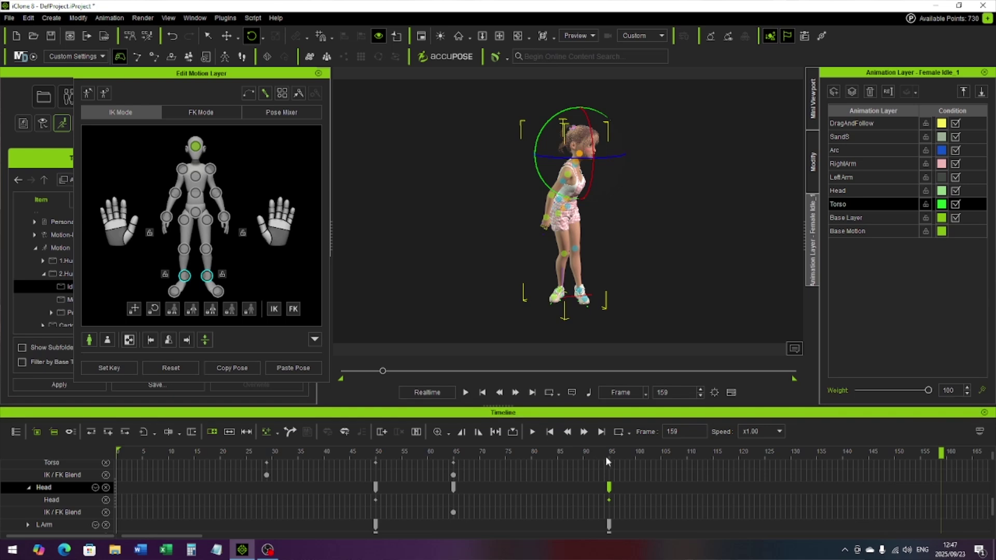
Add a hold key for the torso at frame 115 on the Torso layer
drag(686, 454, 698, 460)
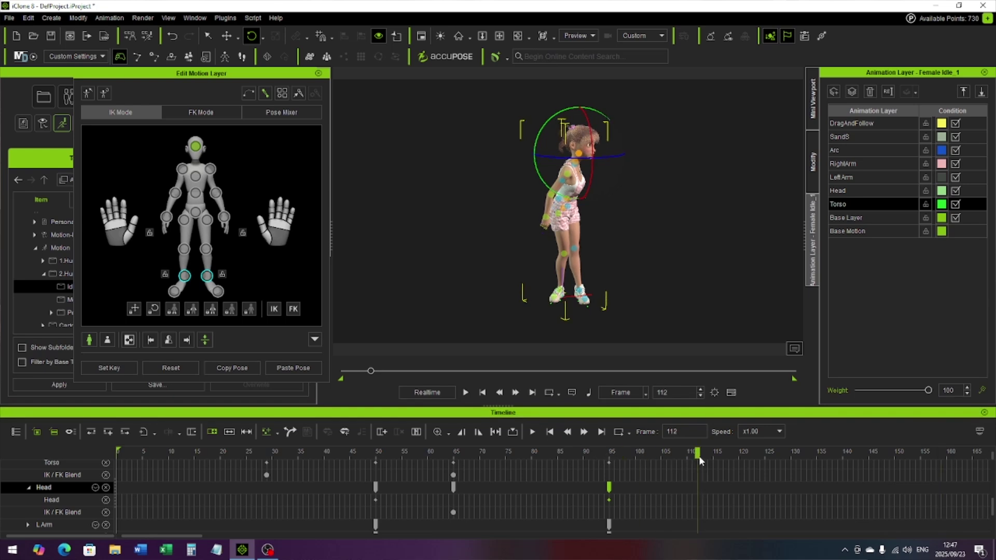
click(846, 204)
click(714, 453)
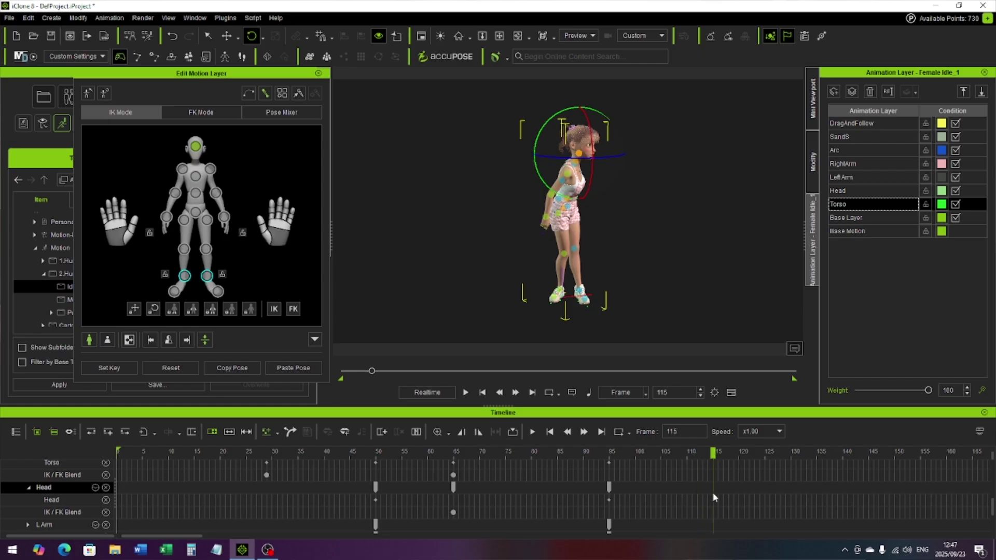
click(714, 488)
drag(993, 507, 993, 492)
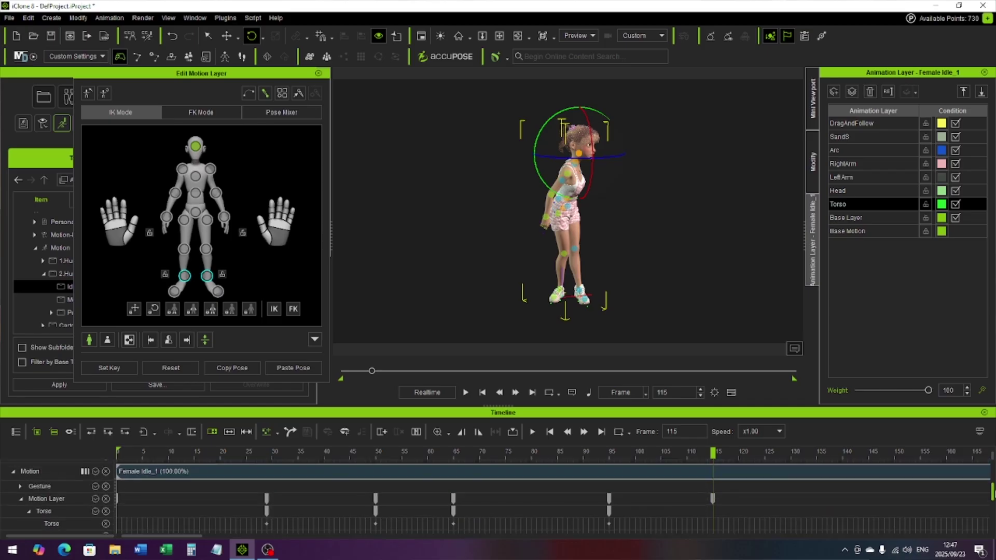
click(714, 511)
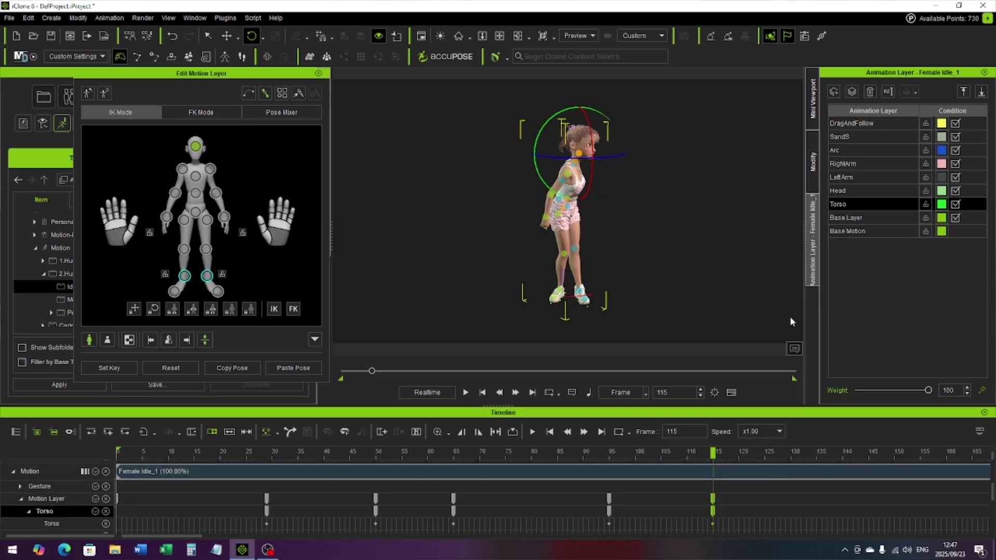
Add a hold key for the head at frame 115 on the Head layer
click(839, 190)
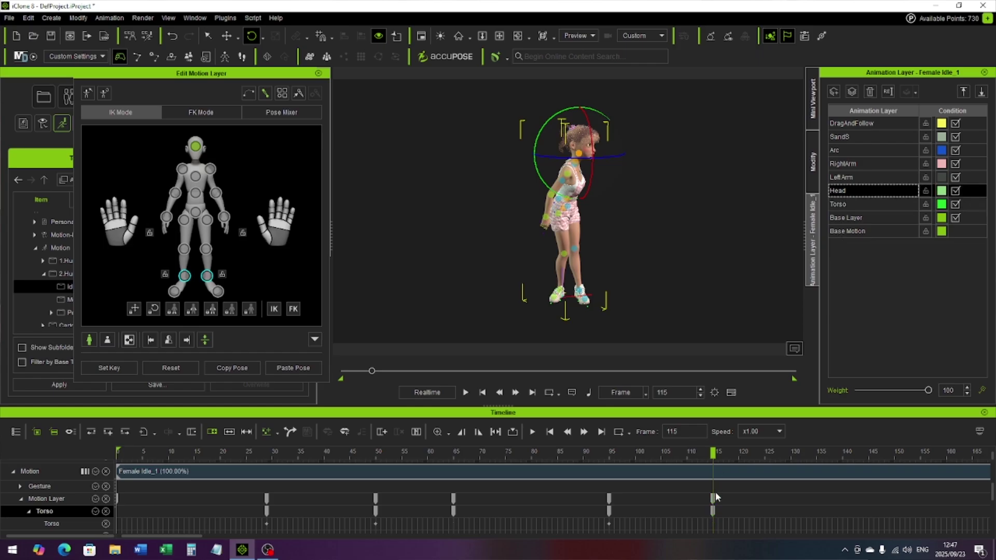
drag(993, 490, 989, 505)
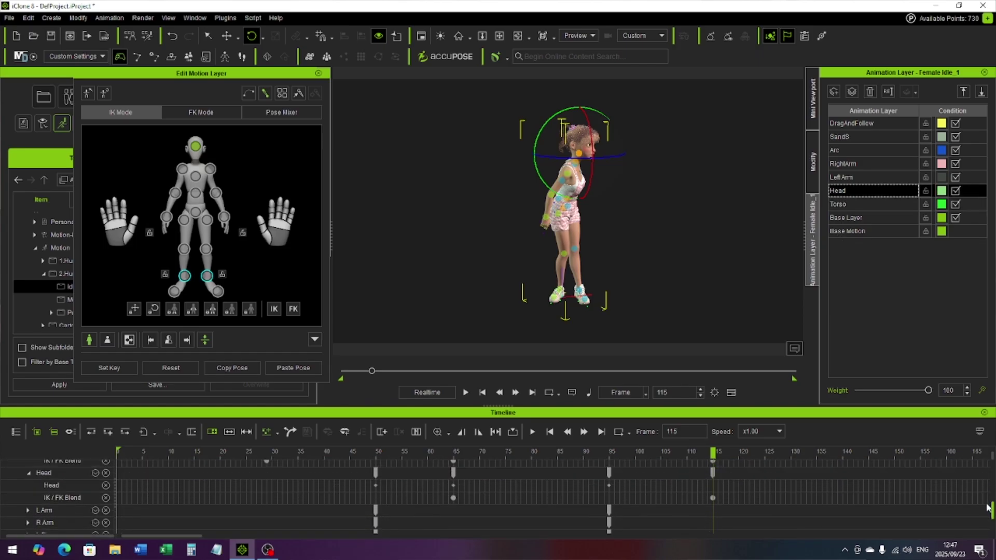
click(713, 486)
At frame 135 on the Torso layer, rotate the waist so the upper body turns back to face the camera
drag(717, 452, 791, 452)
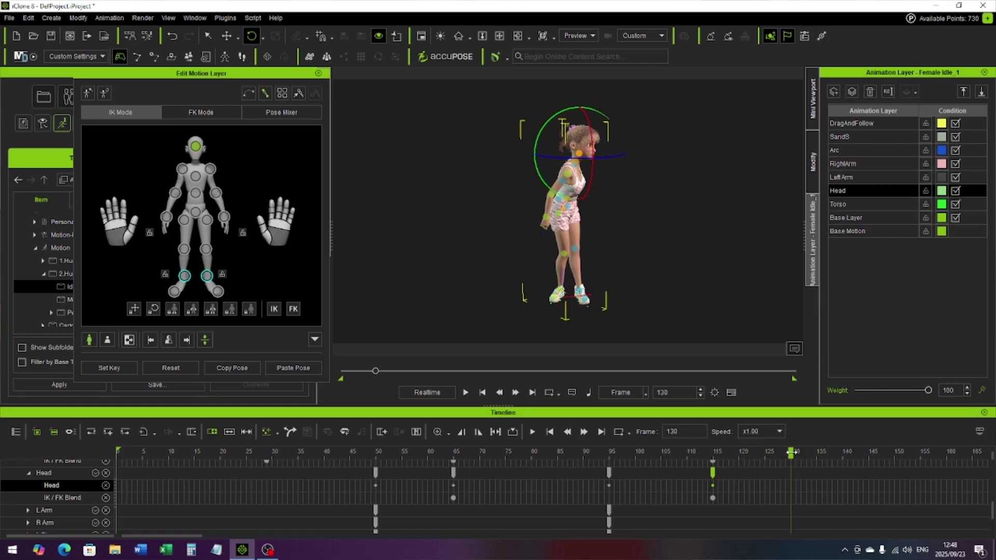
scroll(992, 511, up, 3)
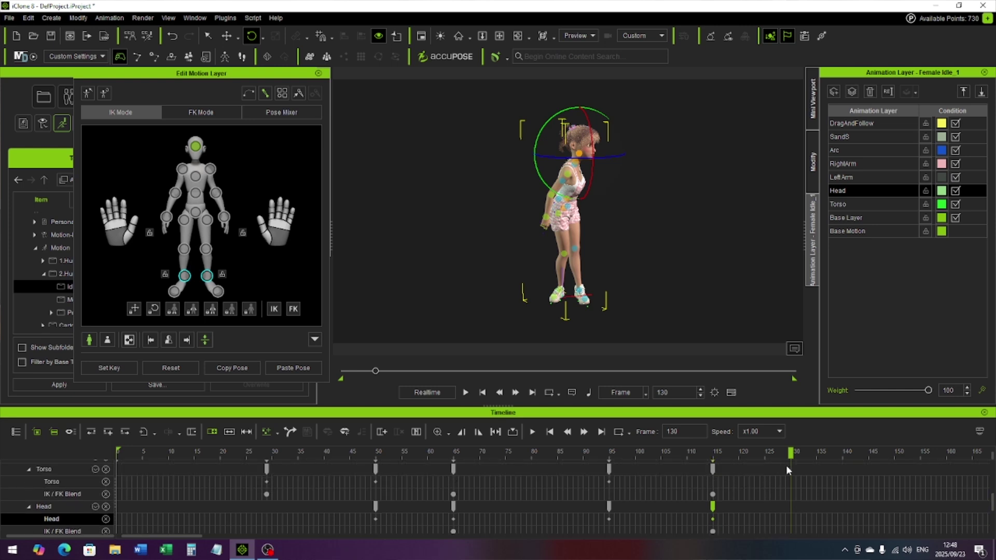
drag(797, 458, 820, 459)
click(856, 204)
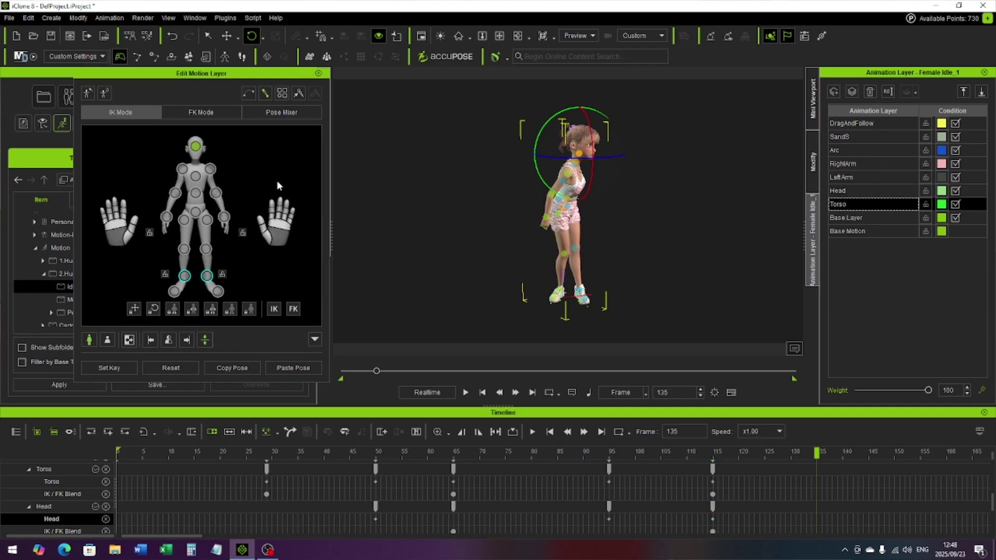
click(197, 194)
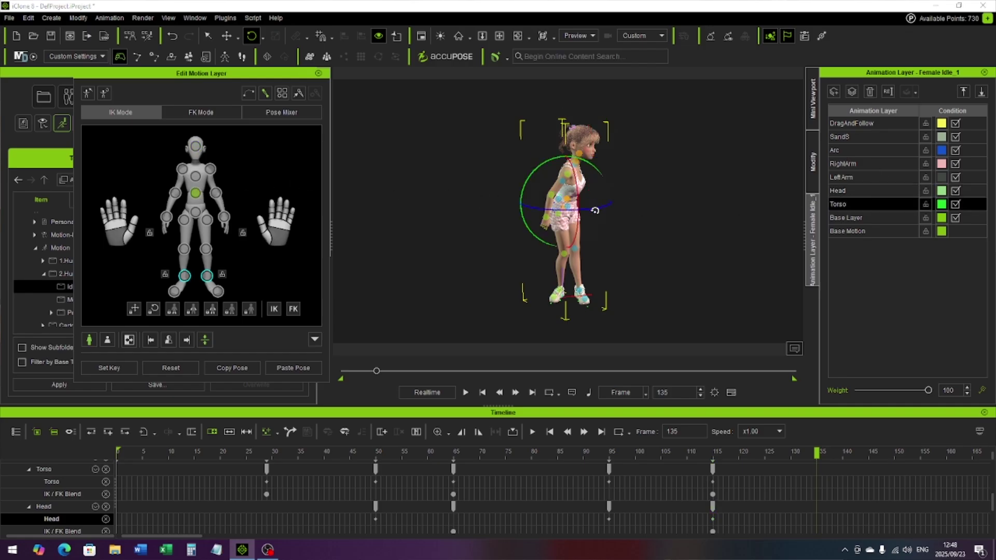
mouse_move(584, 212)
mouse_down()
mouse_move(598, 171)
mouse_move(603, 196)
mouse_move(585, 213)
mouse_up()
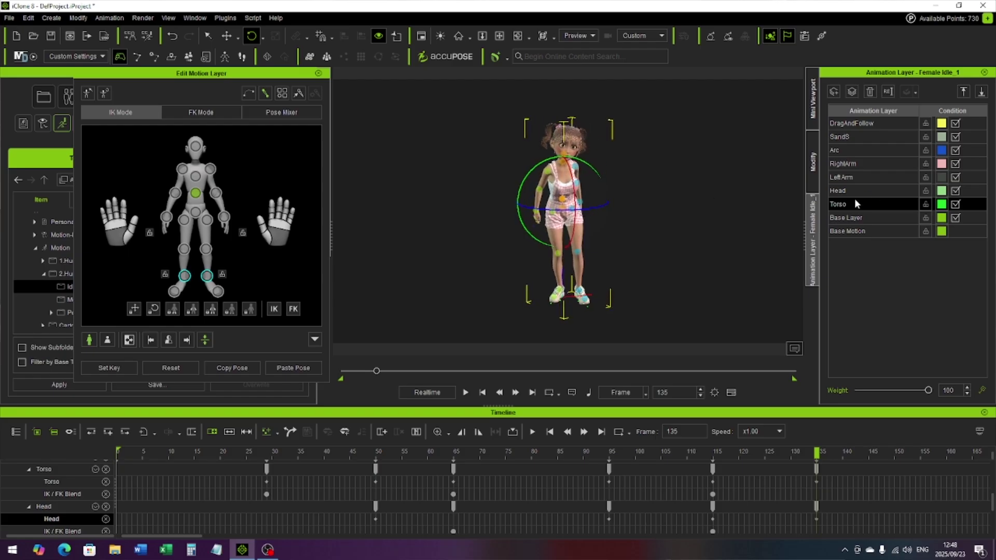
At frame 135 on the Torso layer, rotate the chest to straighten the upper body toward the camera
click(195, 177)
drag(595, 176, 538, 121)
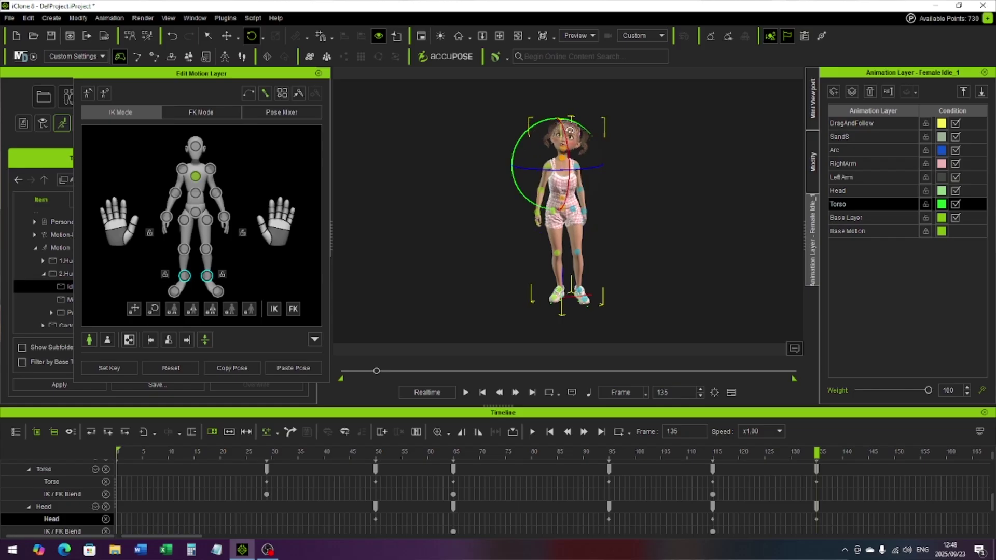
click(859, 190)
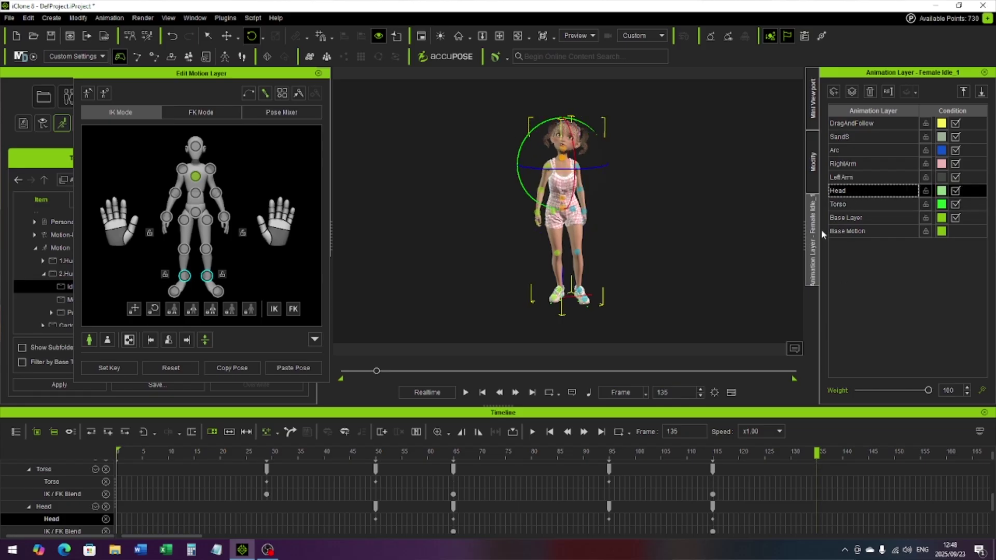
Apply the Ease In & Out transition curve to the torso key at frame 135 on the Torso layer
click(850, 206)
click(818, 469)
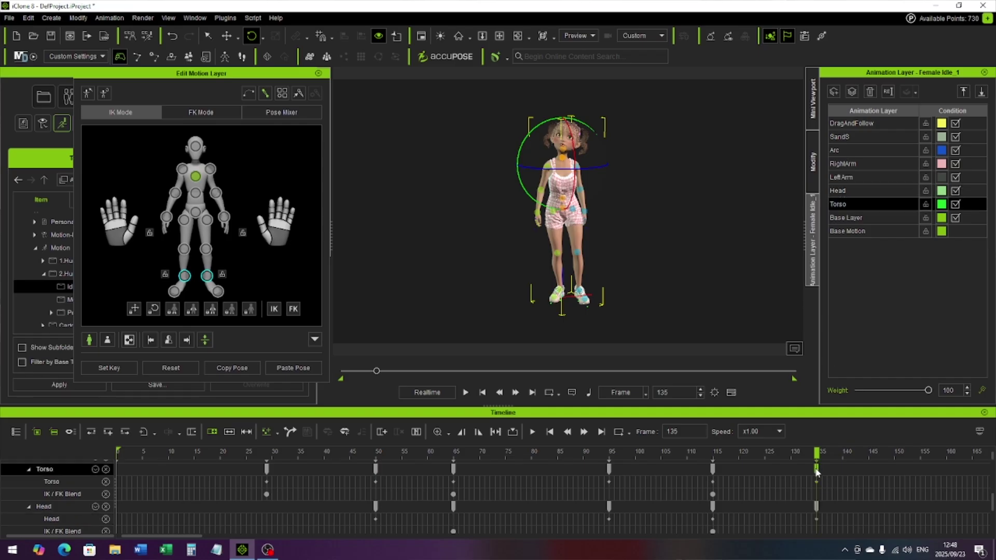
right_click(820, 466)
click(839, 247)
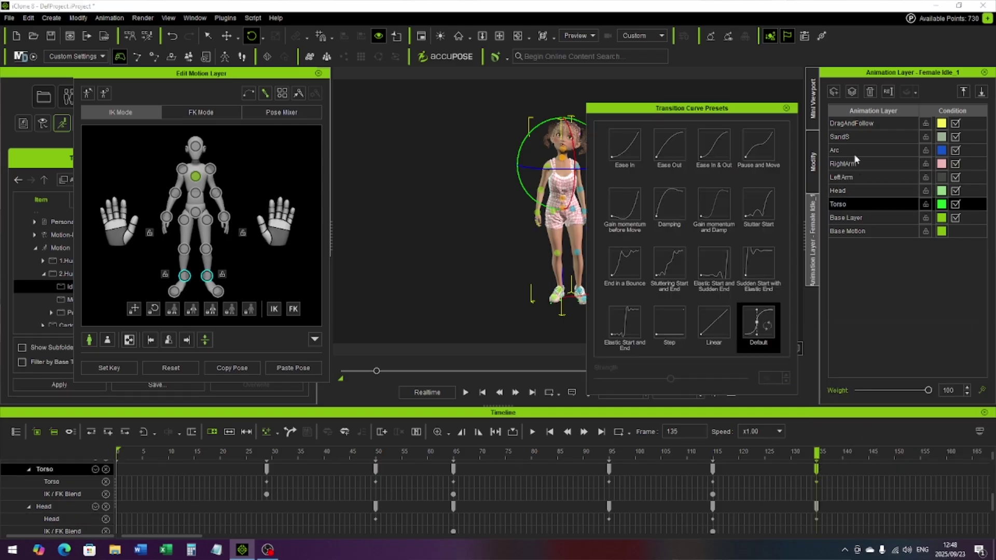
click(715, 147)
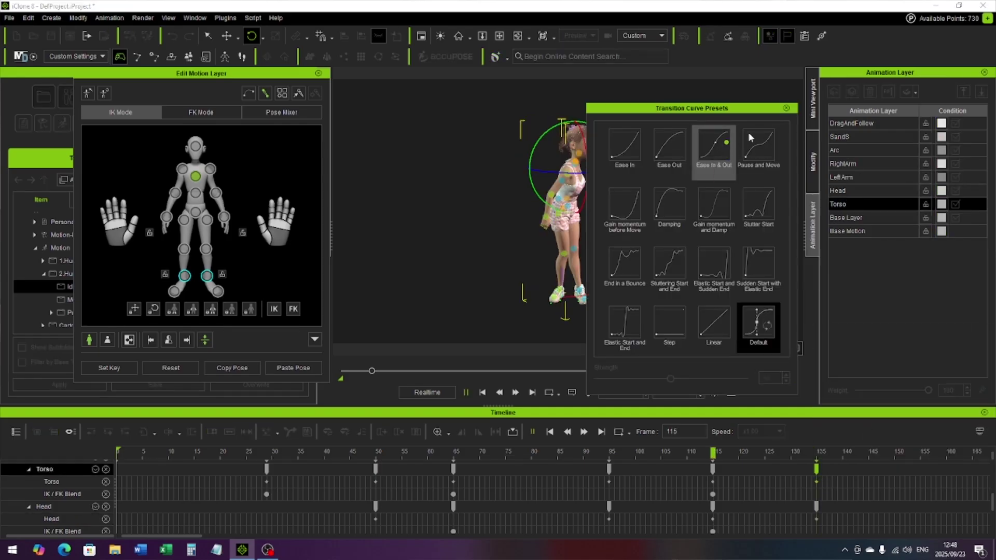
click(788, 109)
At frame 135 on the Head layer, rotate the head so the girl looks forward
click(847, 191)
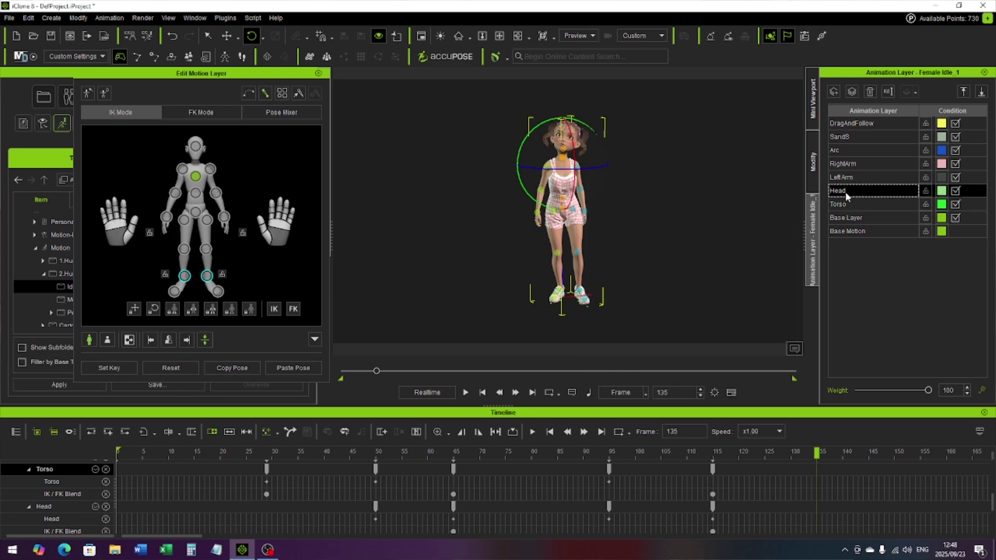
click(196, 148)
mouse_move(543, 107)
mouse_down()
mouse_move(568, 118)
mouse_move(536, 111)
mouse_up()
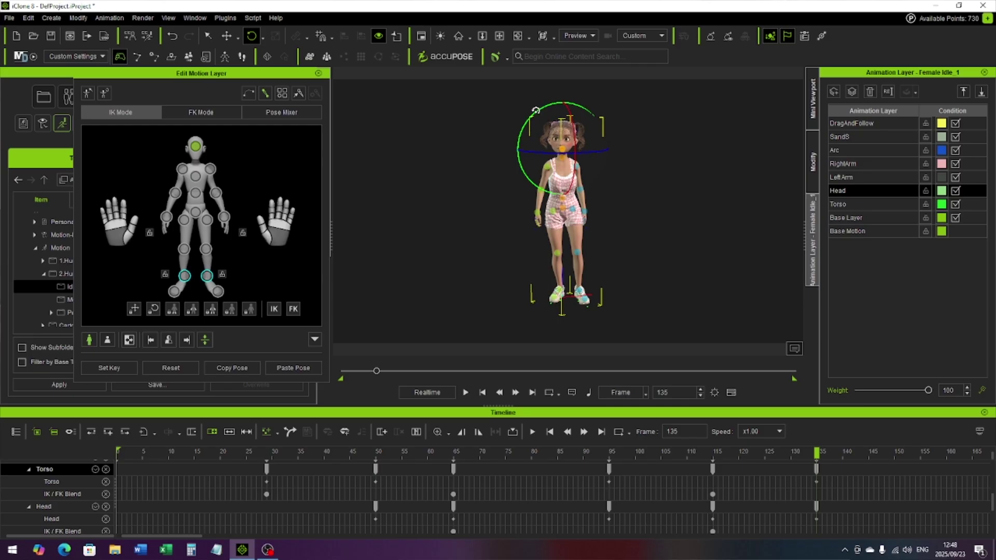
drag(559, 154, 562, 155)
Apply the Ease In & Out transition curve to the head key at frame 135
click(816, 507)
right_click(816, 507)
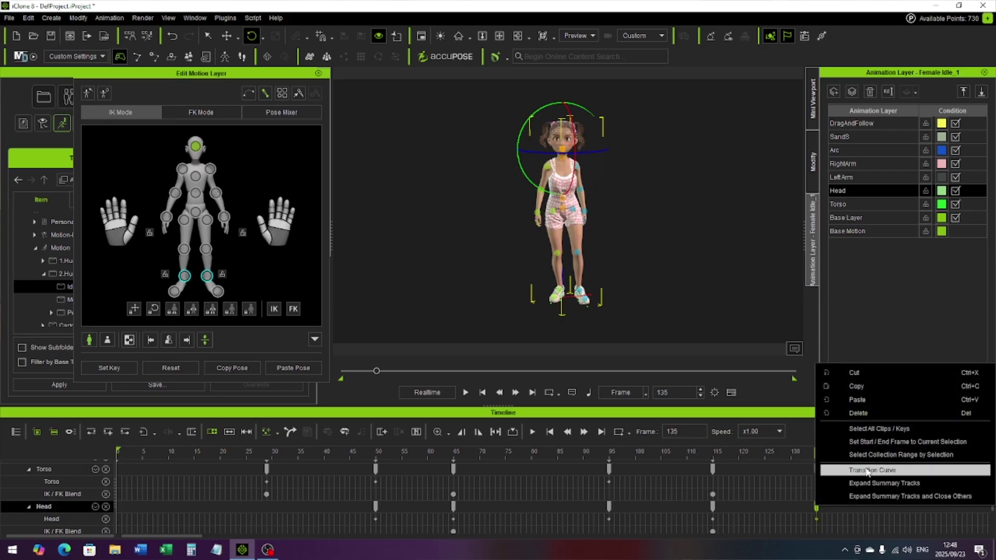
click(868, 472)
click(716, 154)
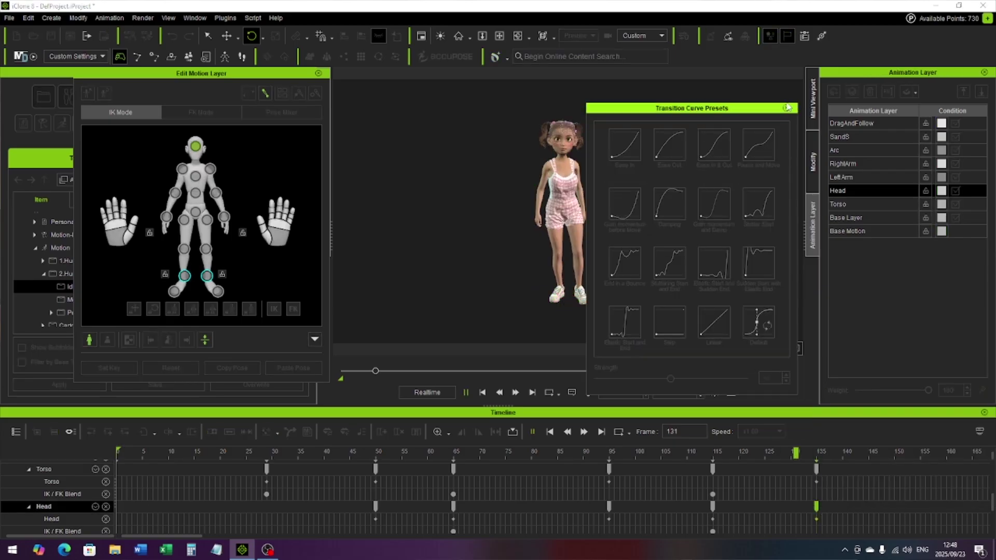
click(789, 108)
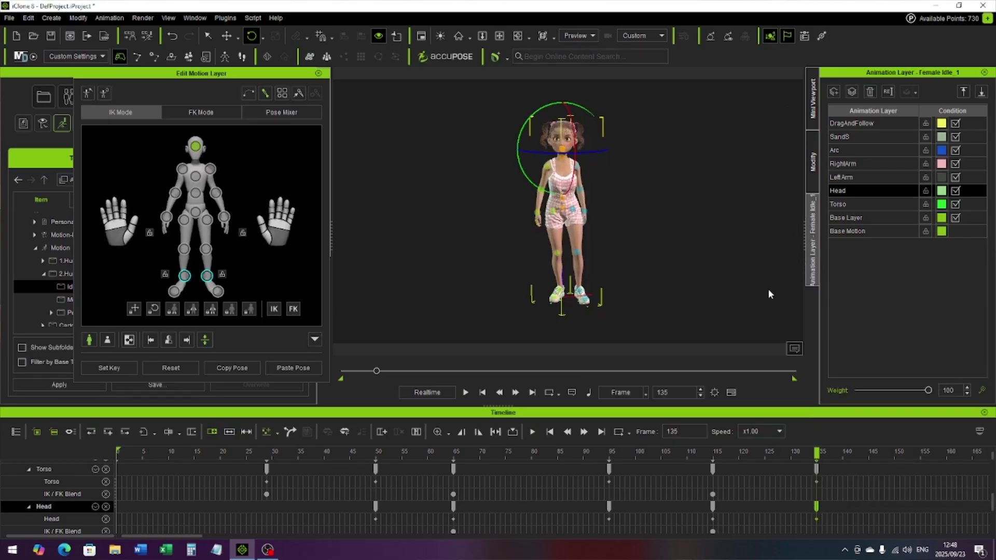
Play the animation from the start to check the turns and the return to the front
click(482, 393)
click(465, 393)
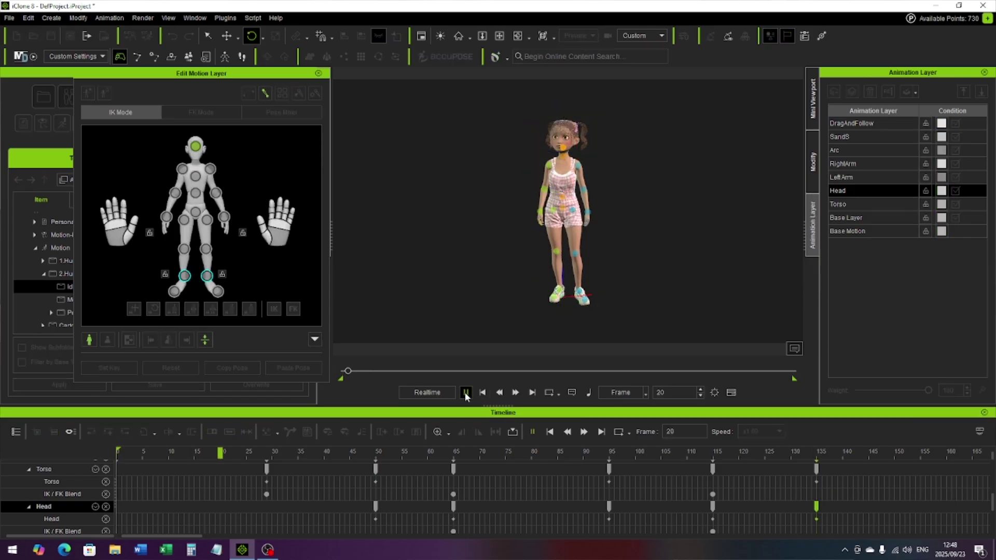
click(465, 393)
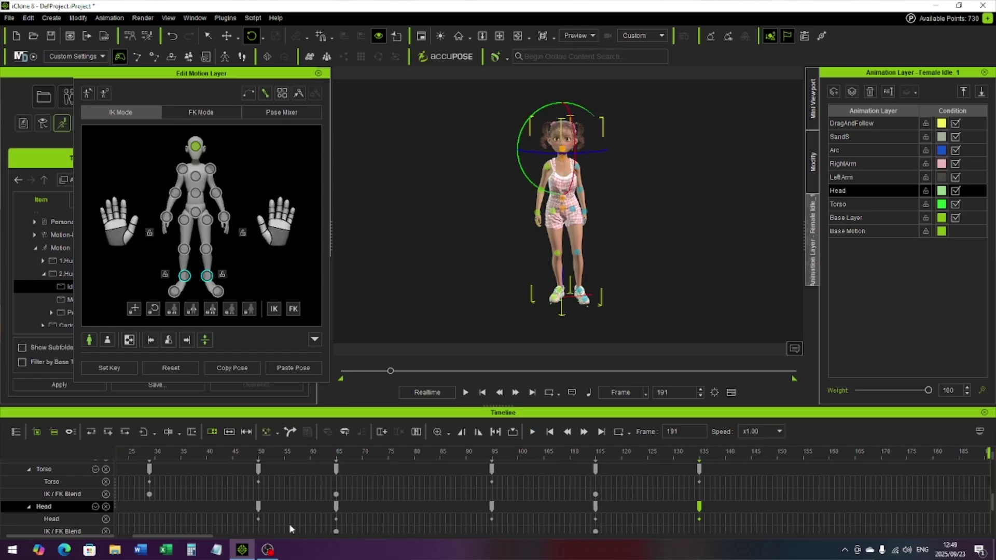
Add hold keys at frame 185 for the torso on the Torso layer and for the head on the Head layer
drag(174, 537, 193, 537)
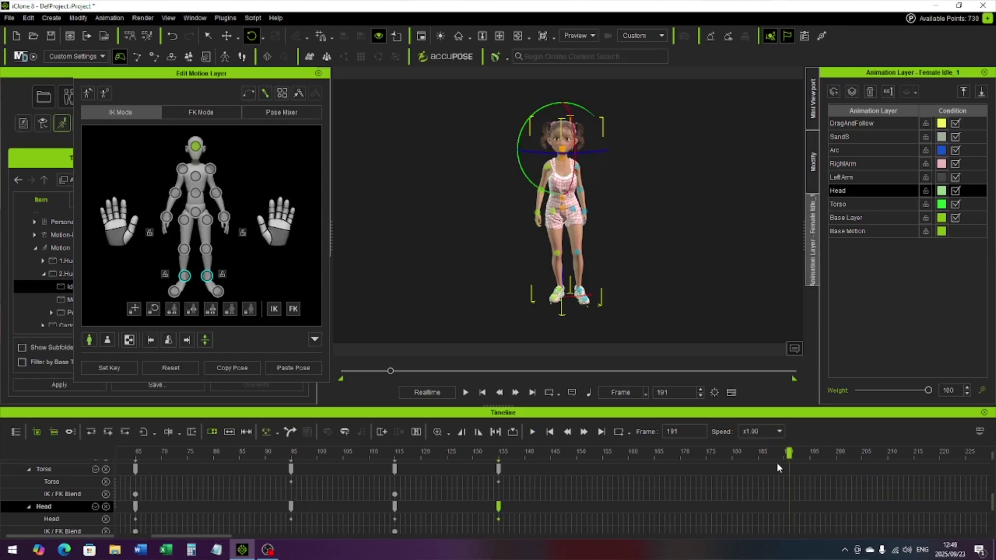
click(762, 455)
click(841, 205)
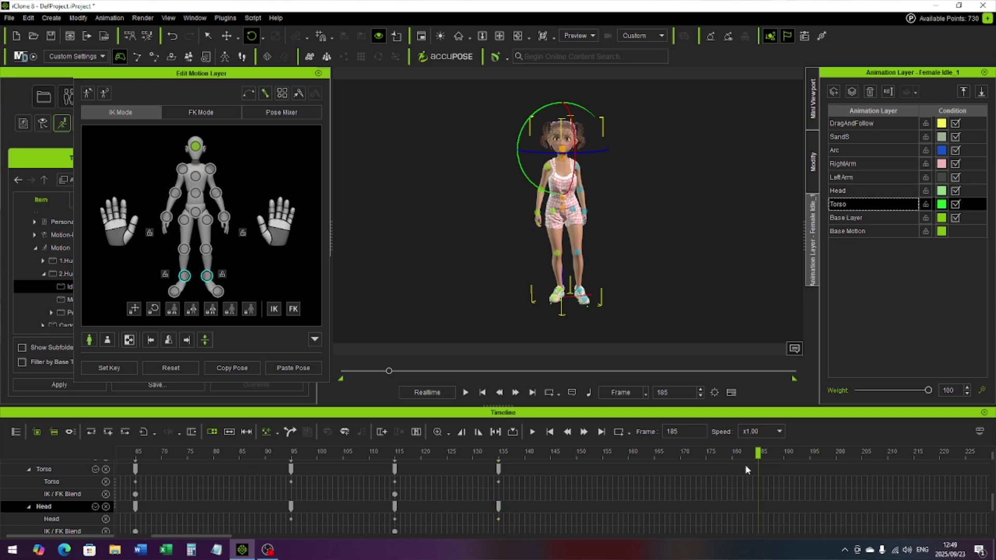
double_click(759, 468)
drag(754, 468, 756, 468)
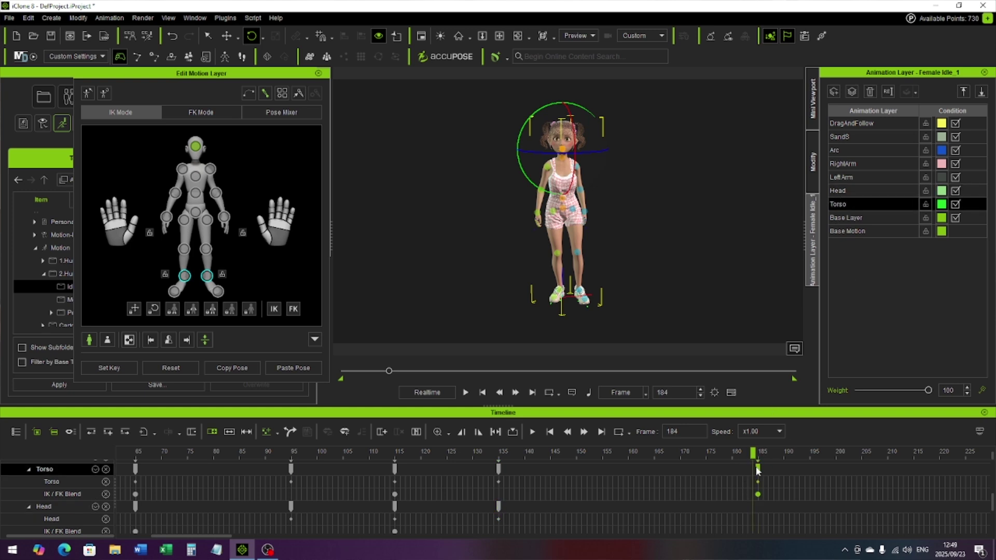
click(842, 189)
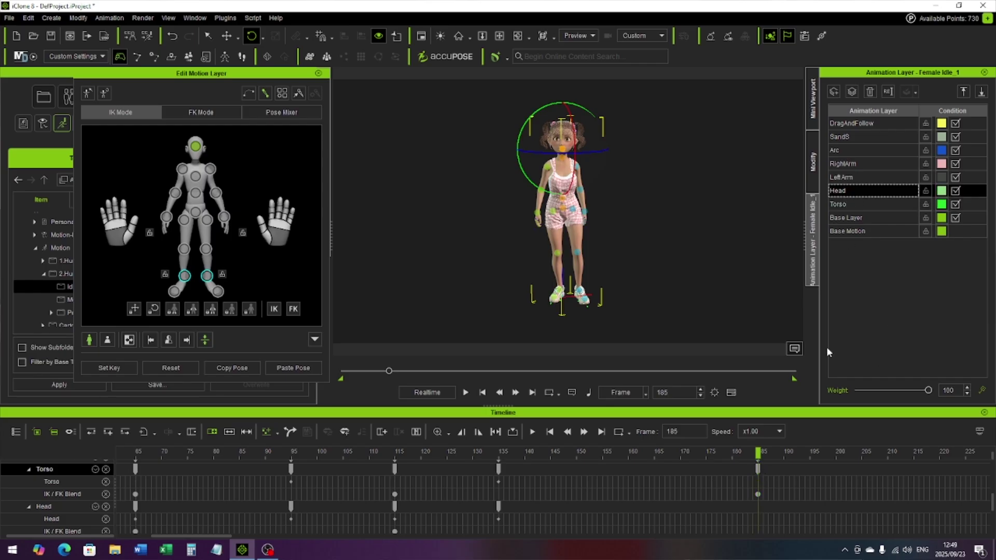
double_click(757, 506)
At frame 215 on the Torso layer, rotate the chest slightly to shift the upper body
click(756, 449)
drag(755, 451, 915, 456)
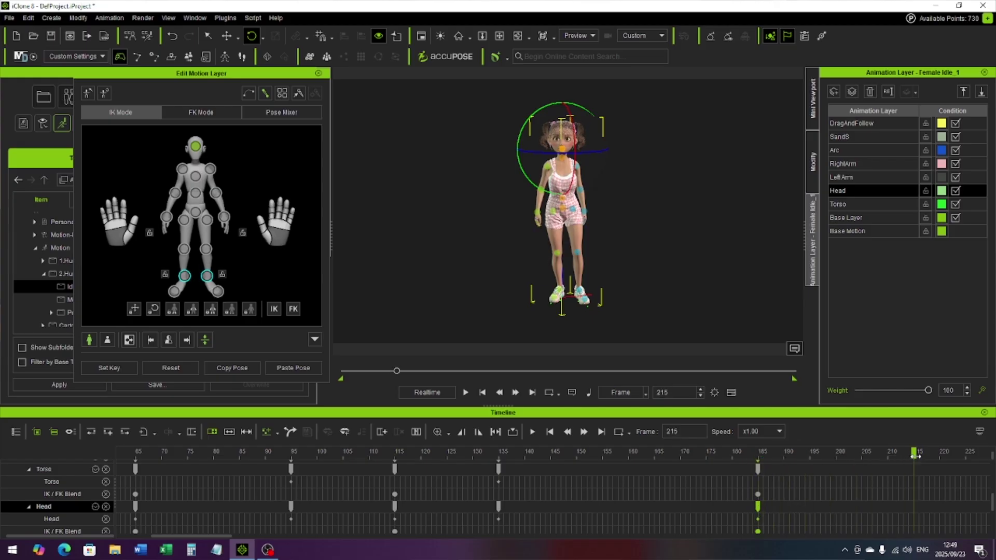
click(845, 203)
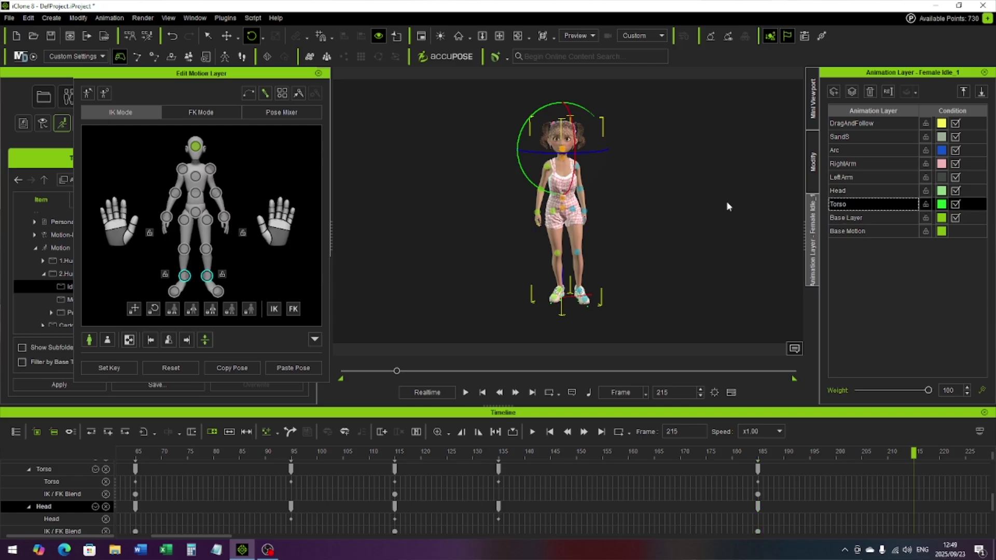
click(759, 458)
click(915, 458)
click(562, 175)
drag(574, 153, 573, 146)
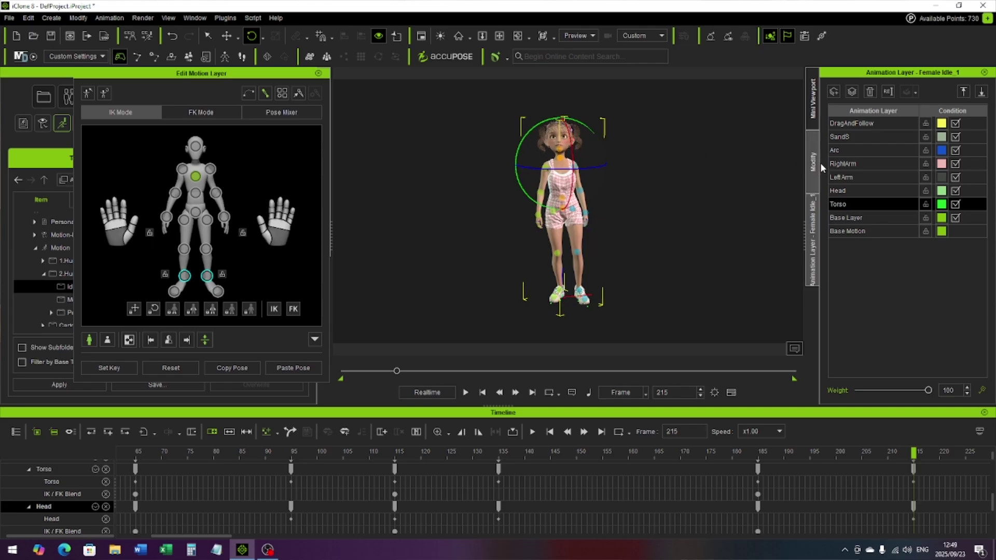
At frame 215 on the Head layer, rotate the head so the girl looks forward, undoing any rotation applied to the chest
click(861, 191)
drag(569, 140, 568, 145)
key(ctrl+z)
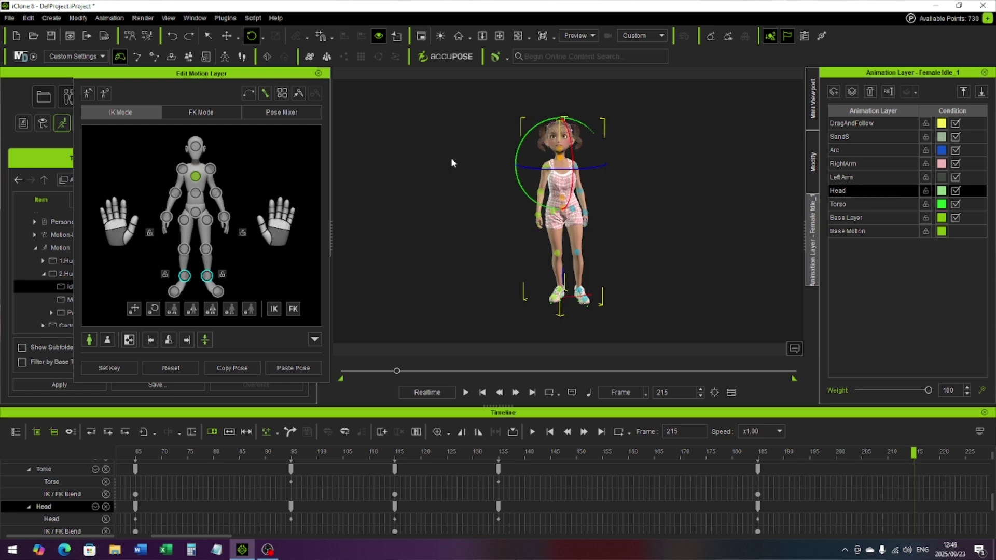
click(567, 138)
drag(566, 137, 568, 146)
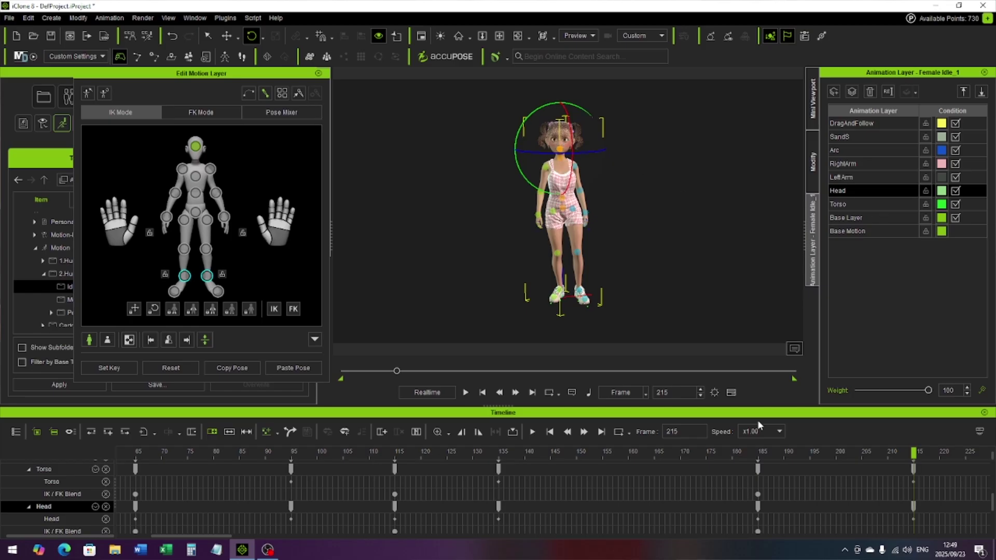
Apply the Ease In & Out transition curve to the torso key at frame 215
click(913, 470)
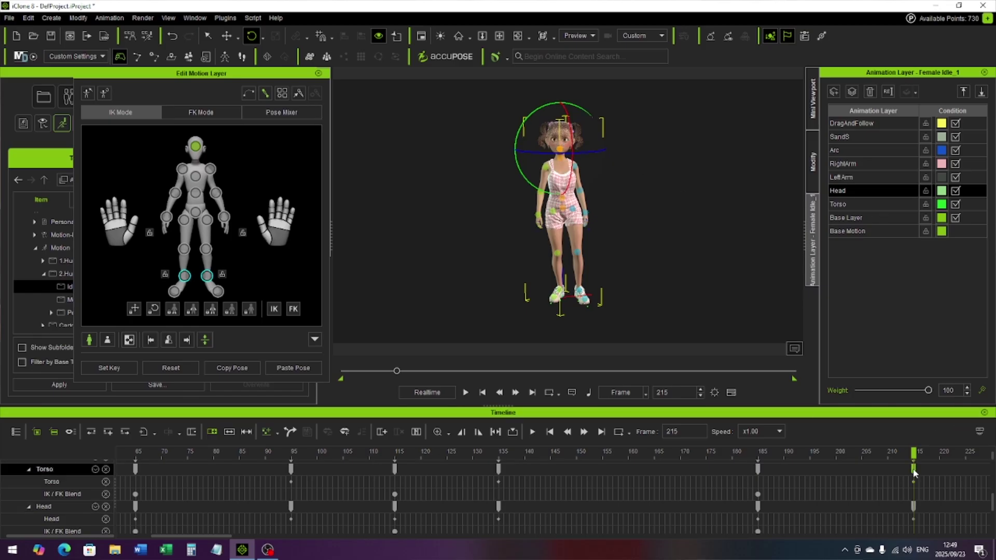
right_click(914, 469)
click(884, 433)
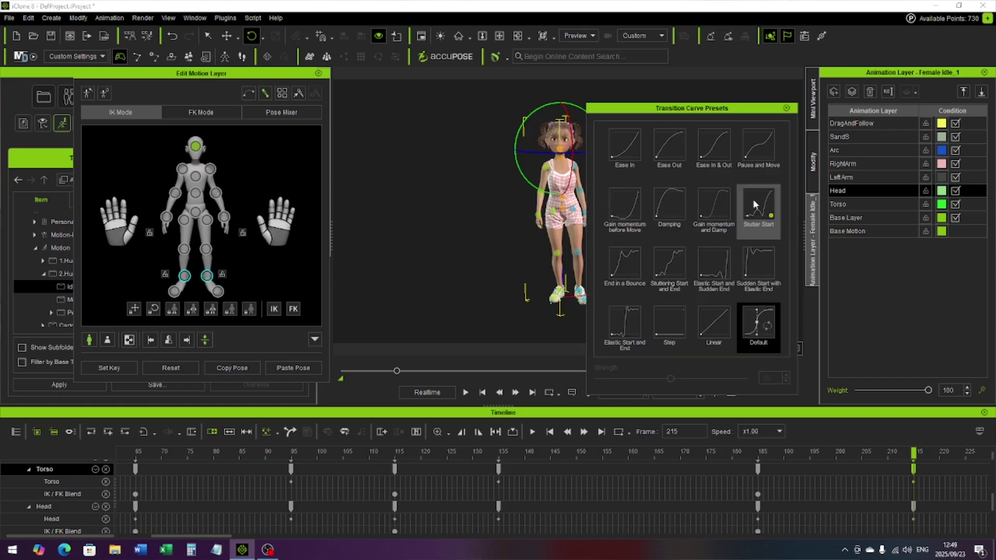
click(723, 149)
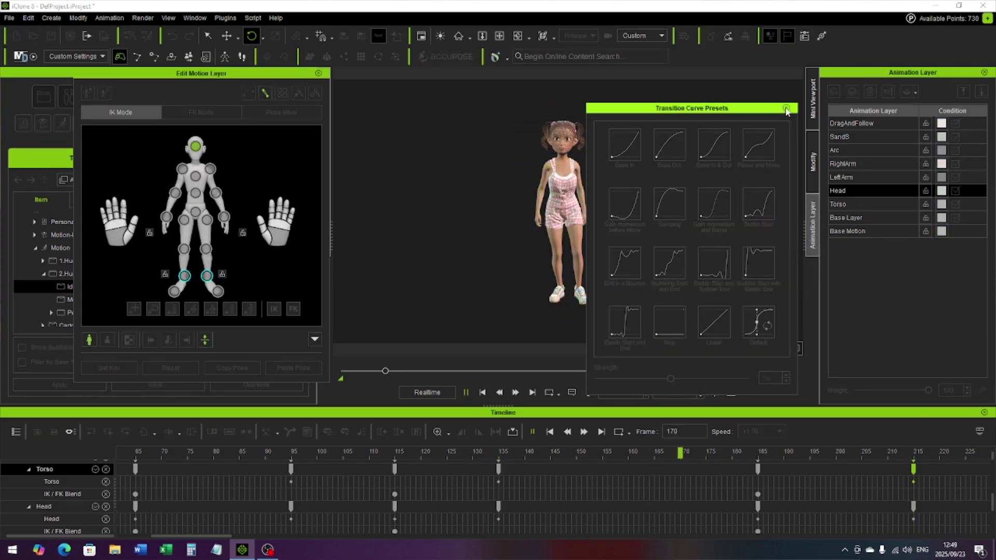
click(787, 108)
Apply the Ease In & Out transition curve to the head key at frame 215
click(914, 507)
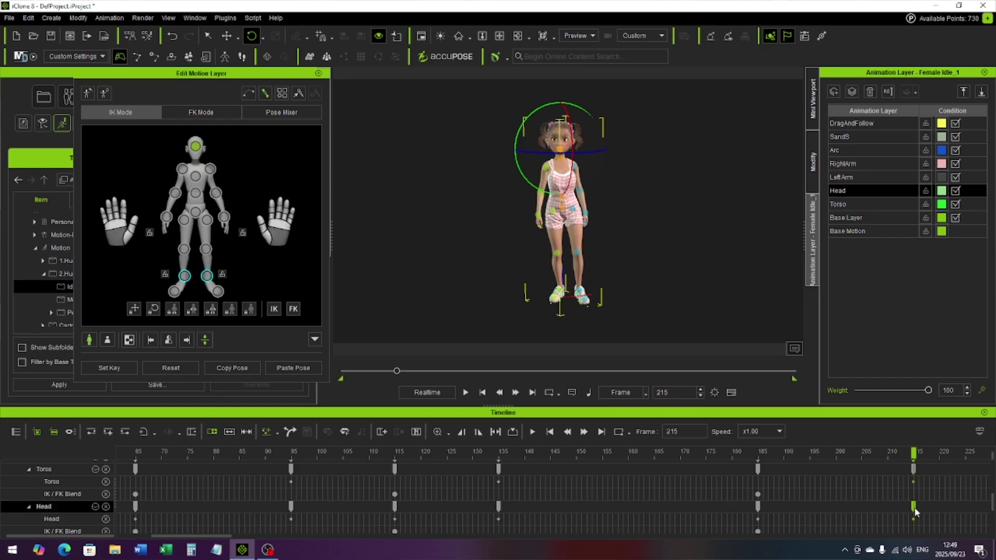
right_click(914, 507)
click(888, 473)
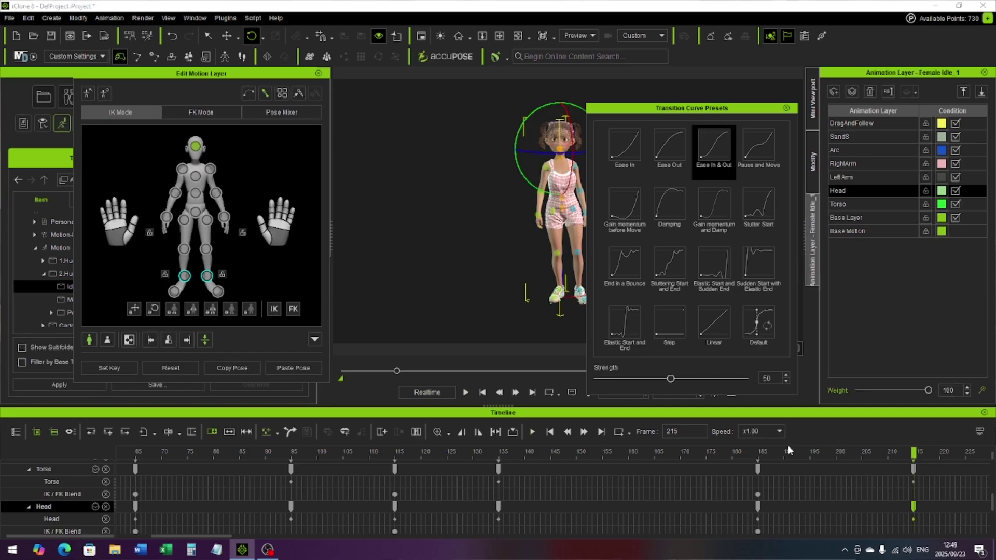
Expand the left arm track and add a hold key for it at frame 185 on the LeftArm layer
click(758, 453)
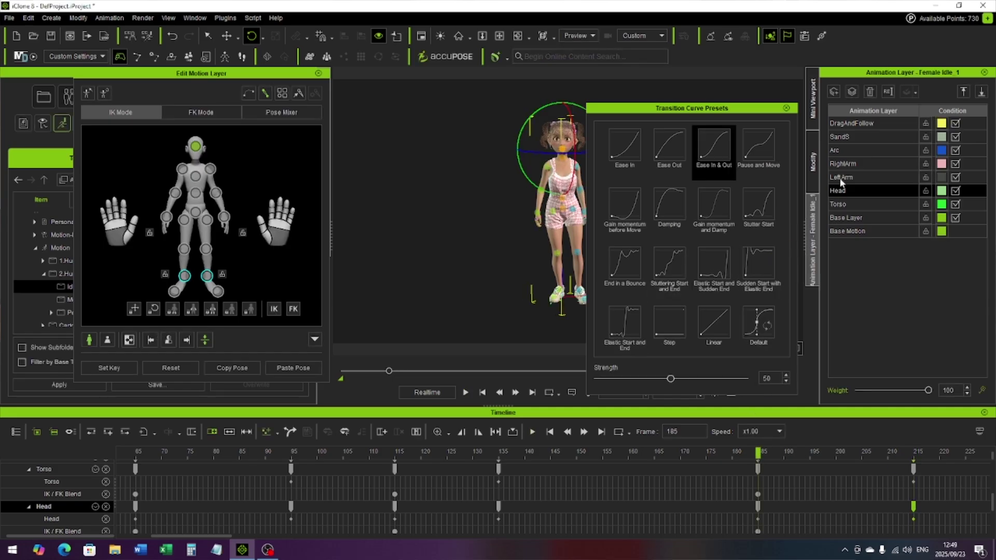
click(853, 177)
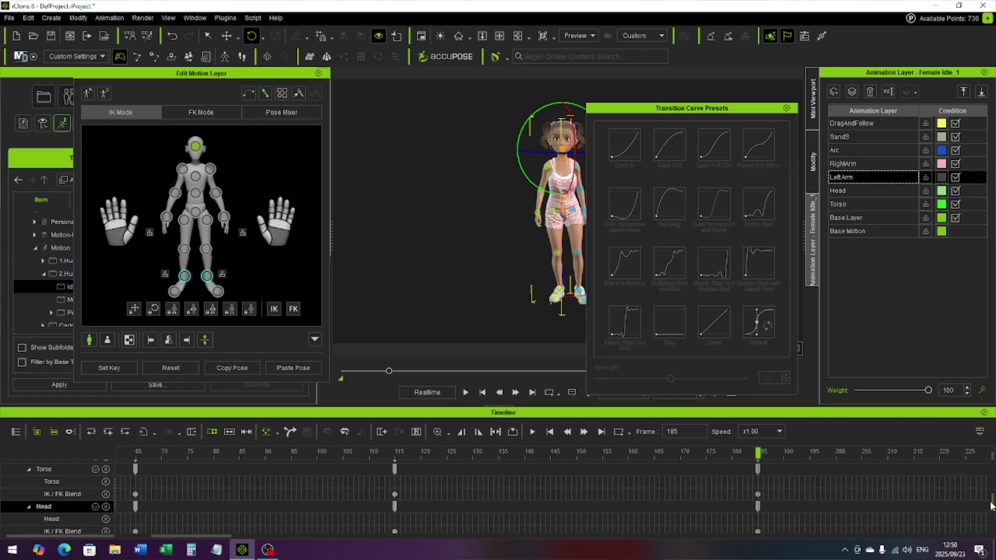
drag(992, 503, 992, 504)
click(29, 502)
click(29, 463)
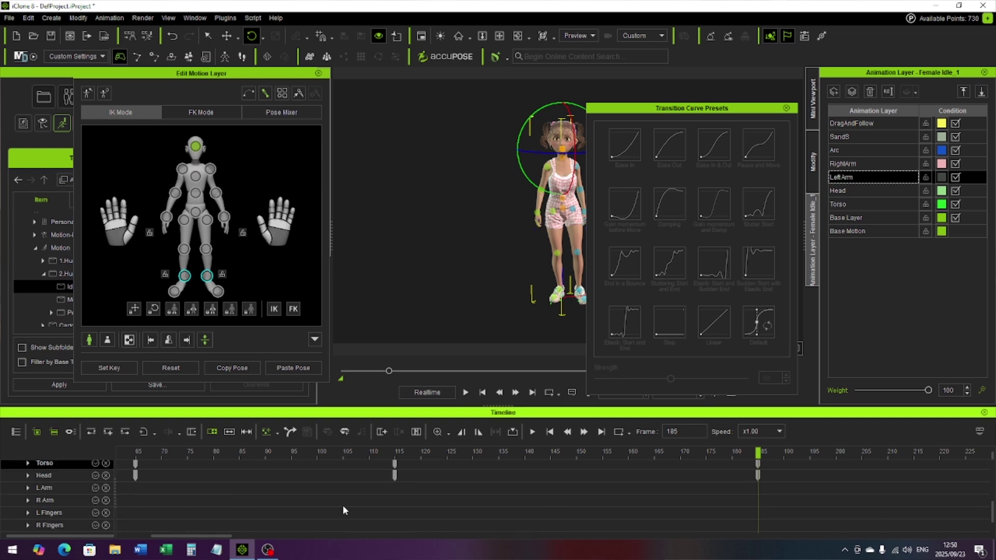
click(29, 489)
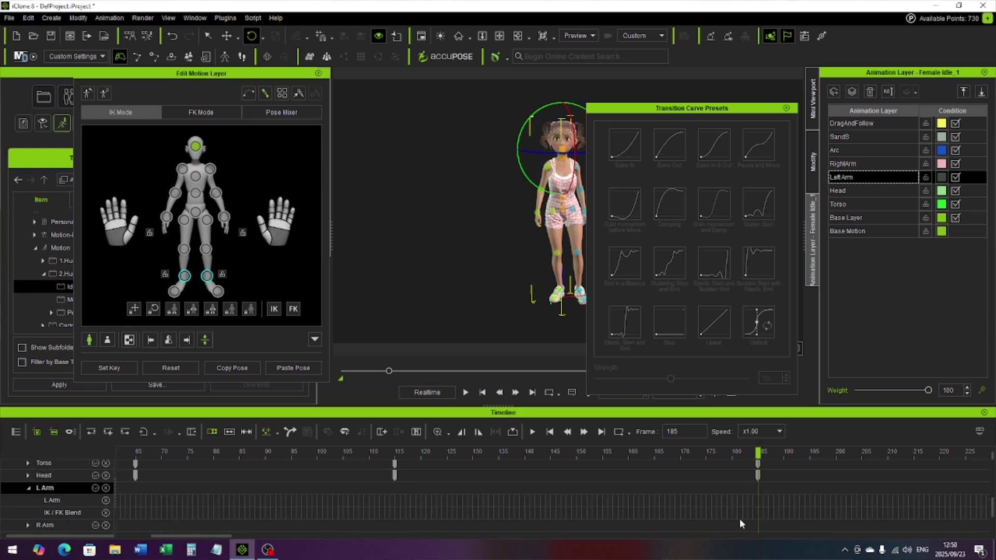
click(757, 488)
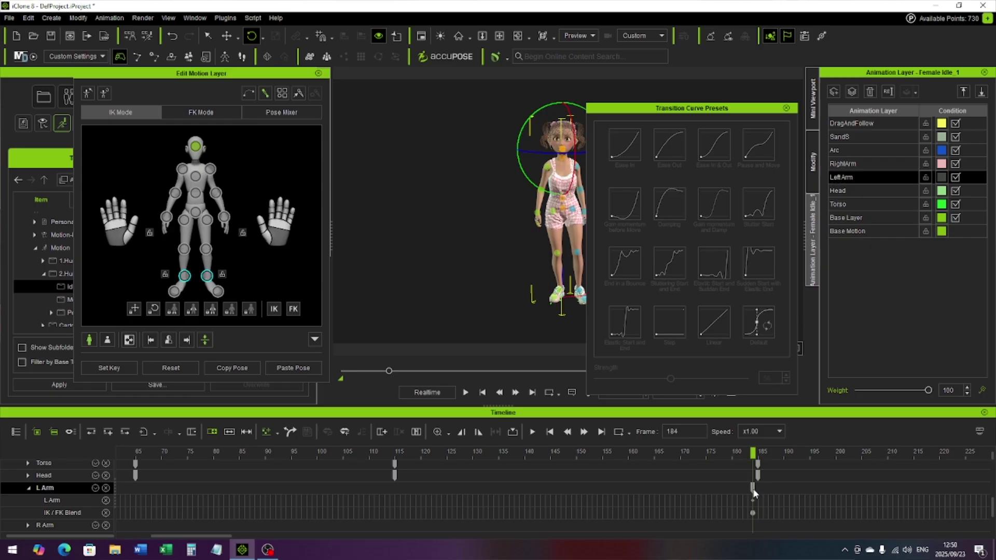
click(759, 454)
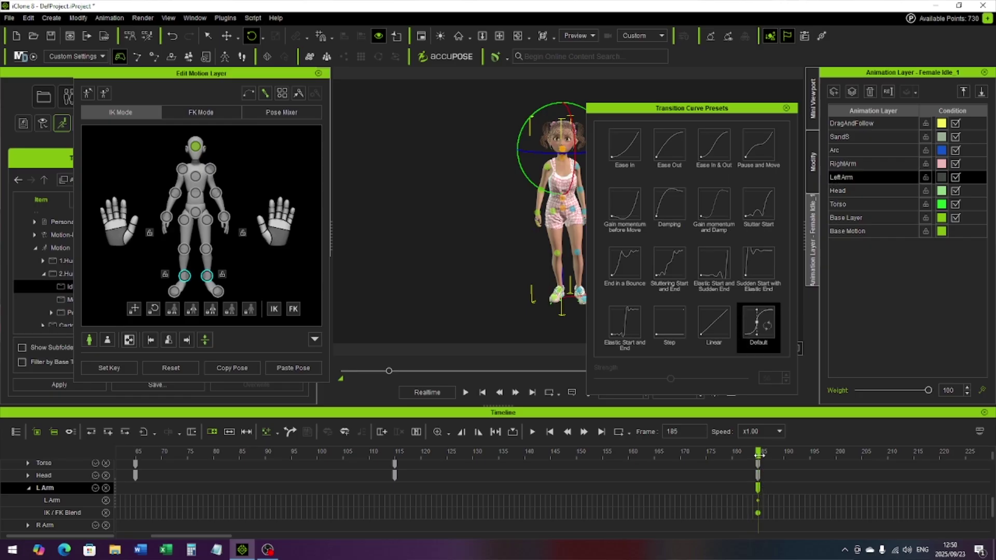
At frame 215 on the LeftArm layer, rotate the girl's left upper arm outward, away from her body
click(851, 192)
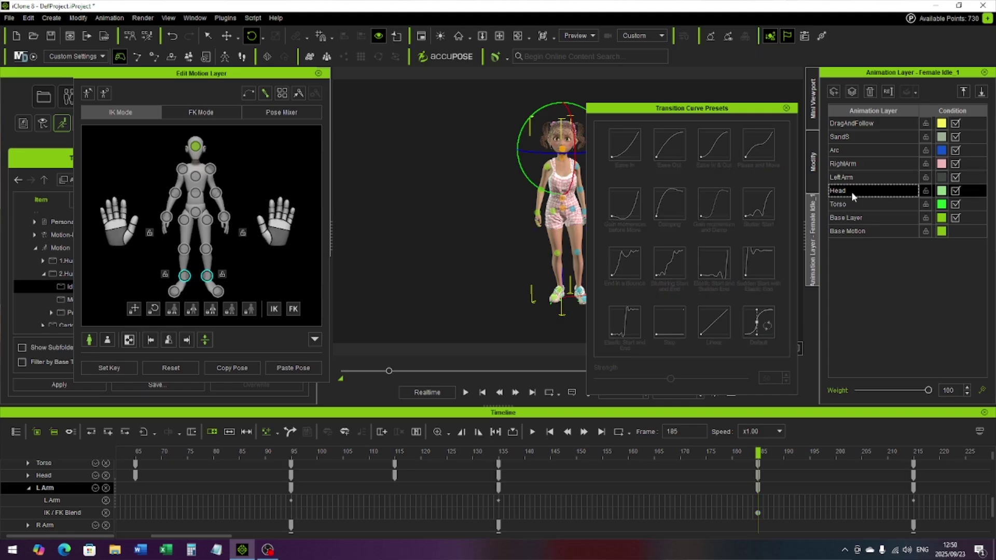
click(916, 455)
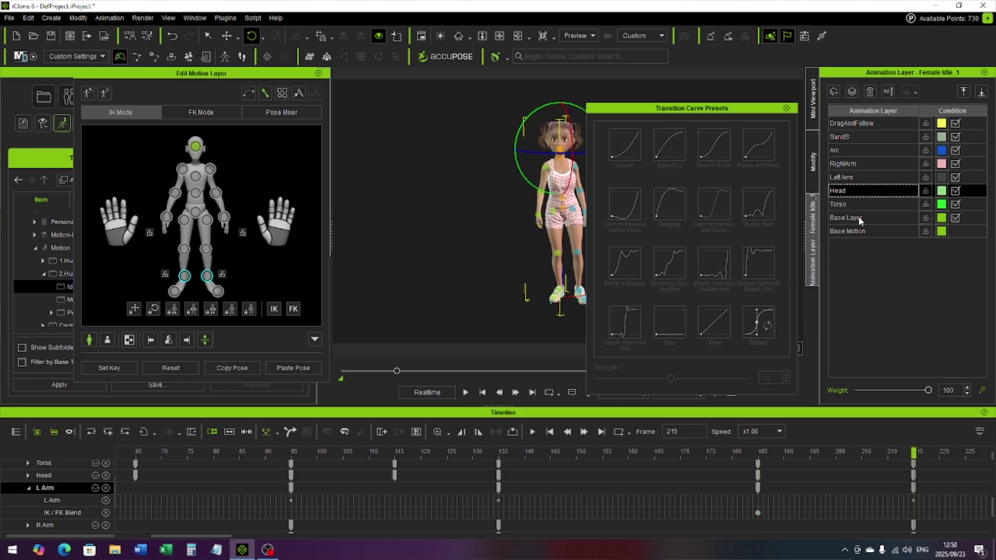
click(851, 178)
drag(694, 102, 436, 115)
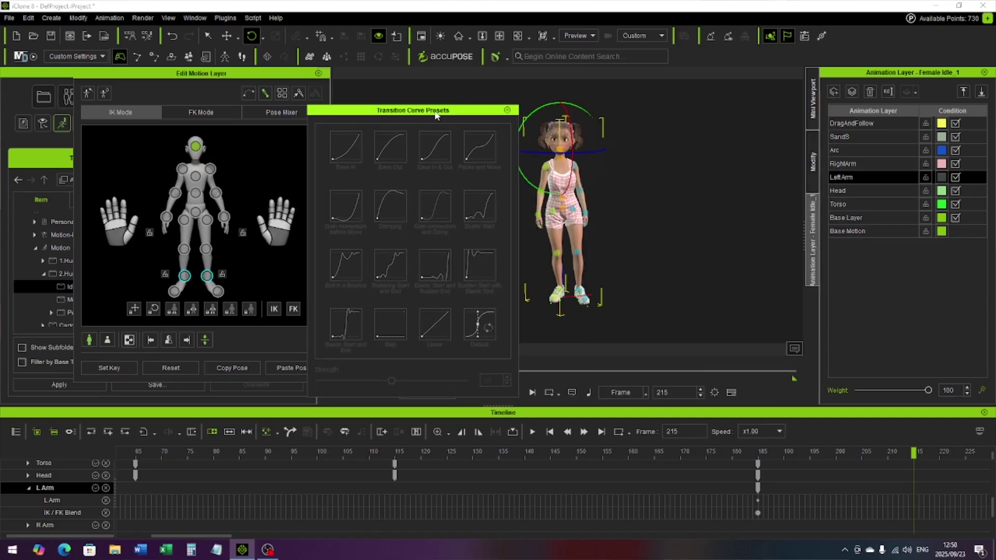
click(209, 171)
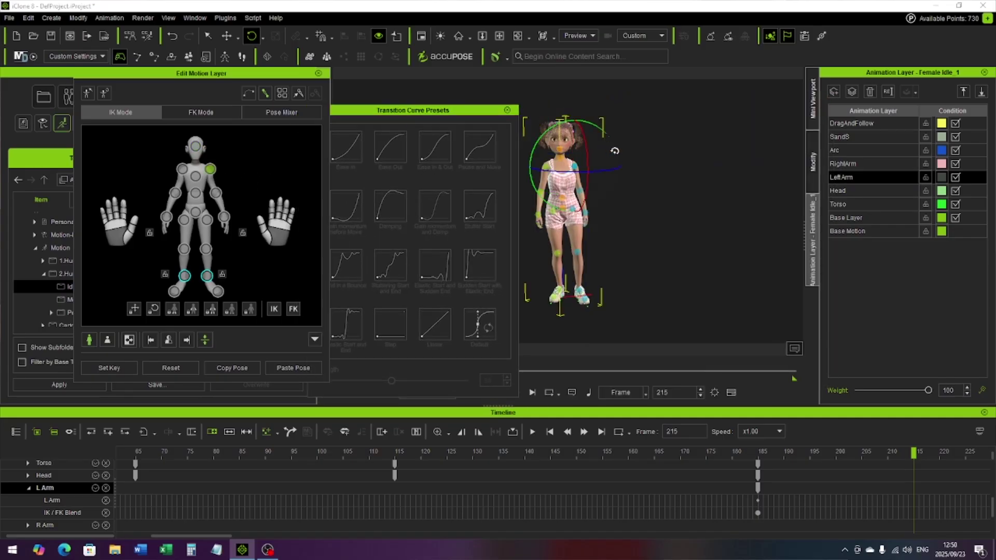
drag(550, 139, 536, 142)
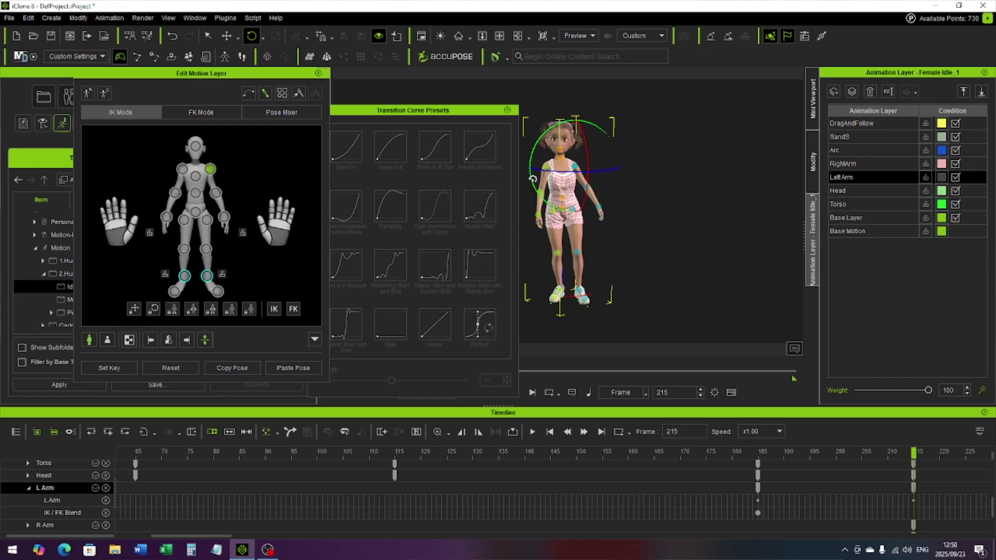
Bend the left elbow to raise the forearm beside the shoulder, and rotate the left hand outward
click(215, 193)
drag(601, 181, 575, 126)
drag(595, 160, 592, 152)
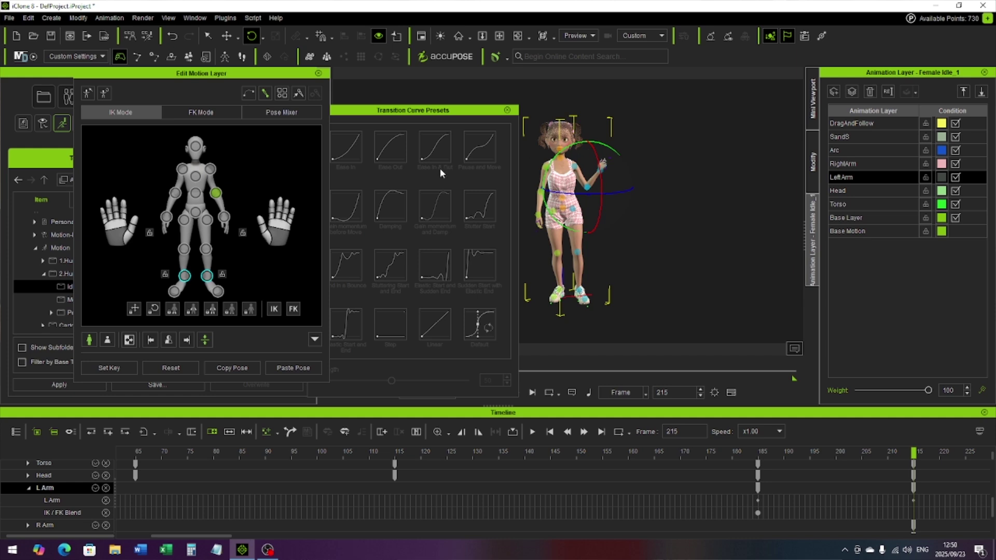
click(224, 217)
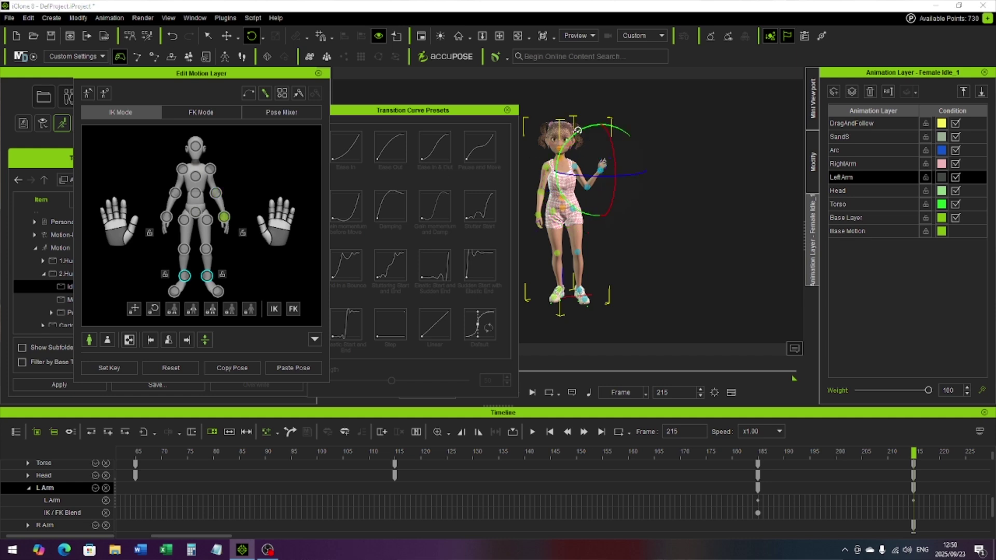
drag(589, 129, 619, 133)
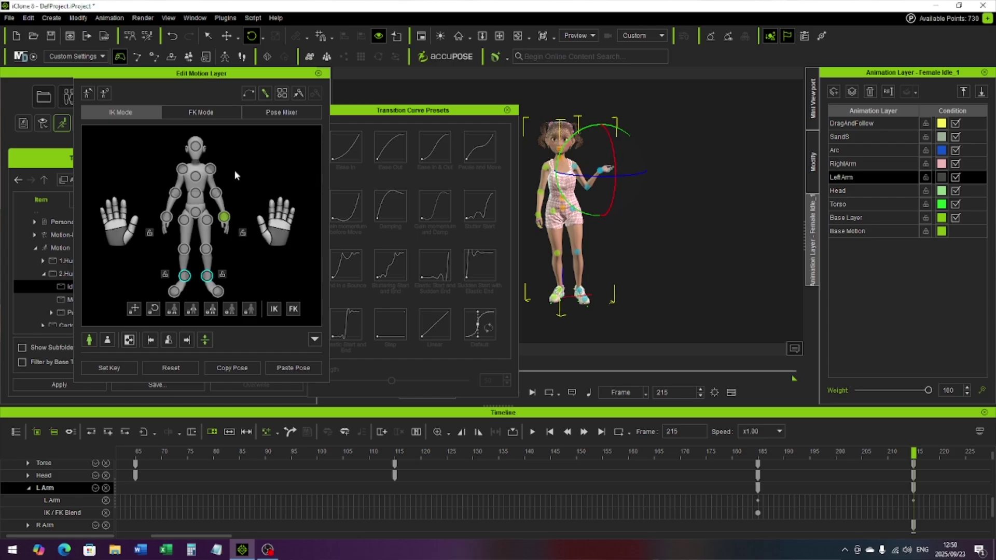
Refine the raised left arm pose by rotating the upper arm further and tilting the hand outward again
click(210, 170)
drag(589, 150, 587, 139)
mouse_move(604, 173)
mouse_down()
mouse_move(589, 172)
mouse_move(580, 151)
mouse_move(605, 169)
mouse_up()
click(224, 218)
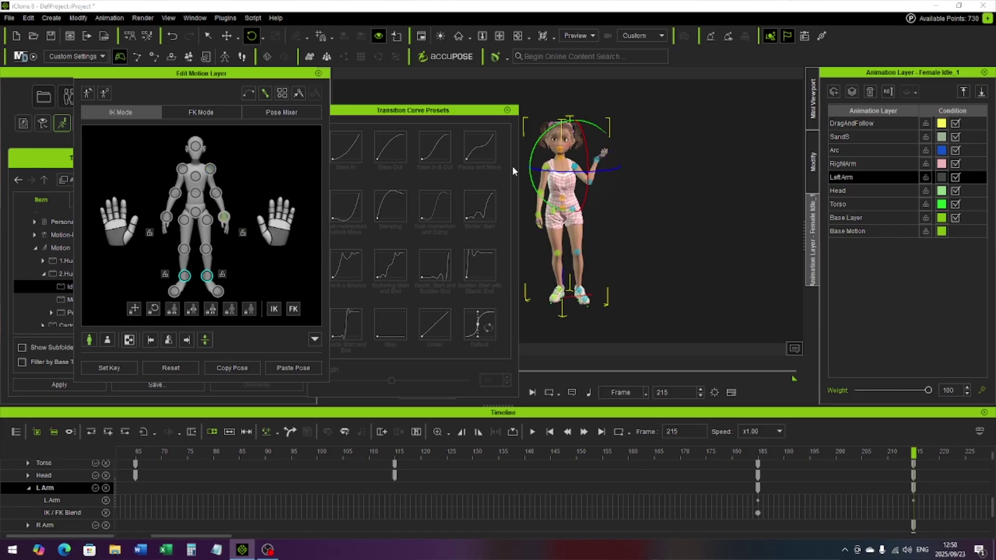
drag(588, 117, 593, 115)
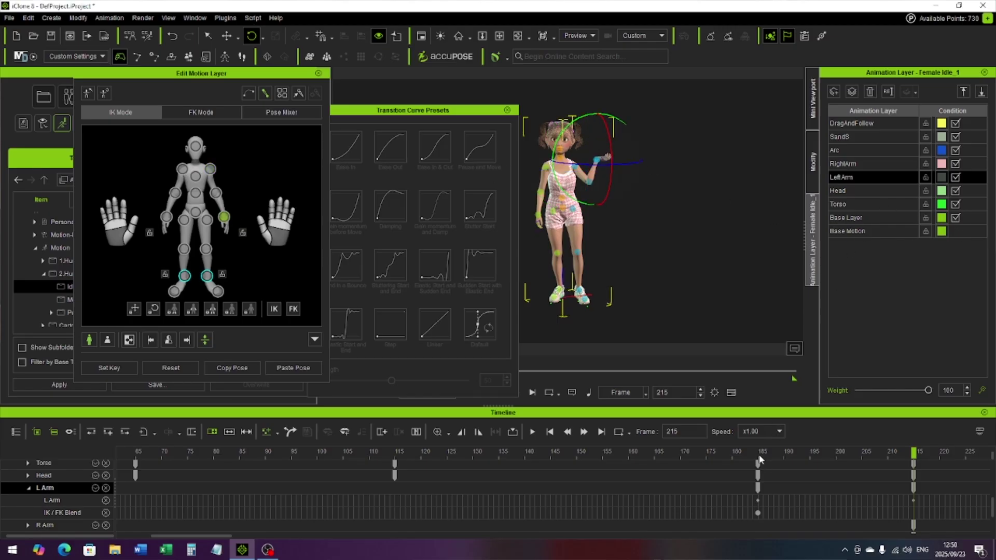
Apply the Ease In & Out transition curve to the left arm key at frame 215
click(914, 488)
right_click(915, 488)
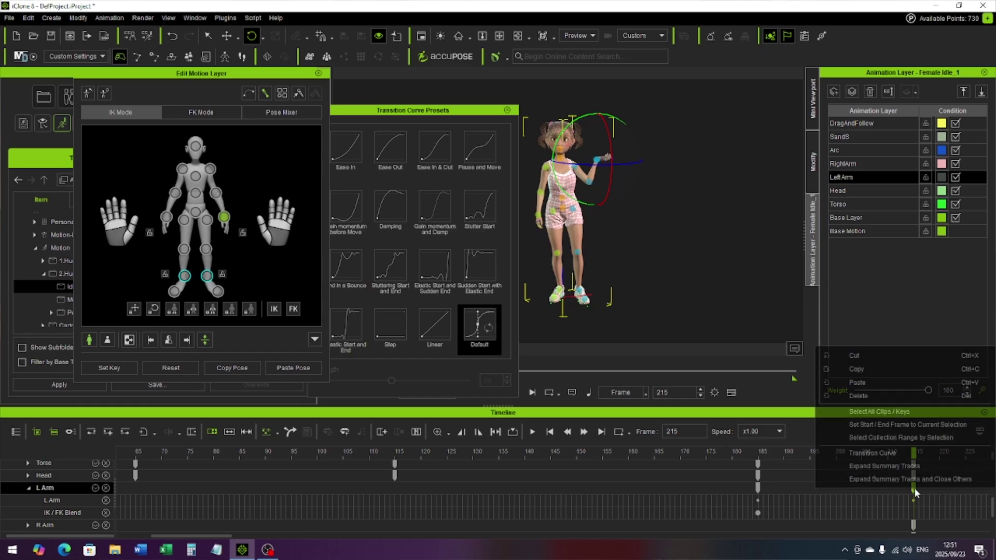
click(898, 455)
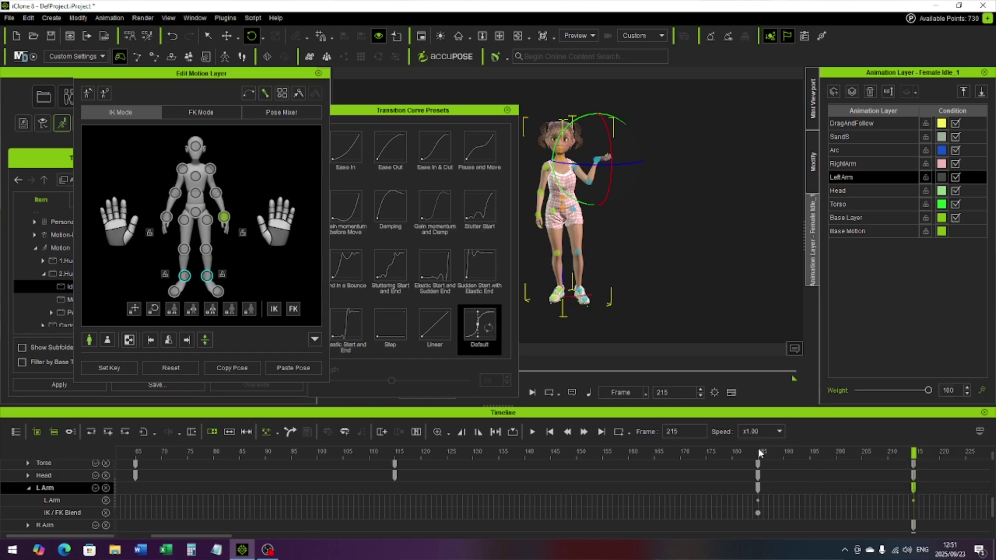
double_click(442, 149)
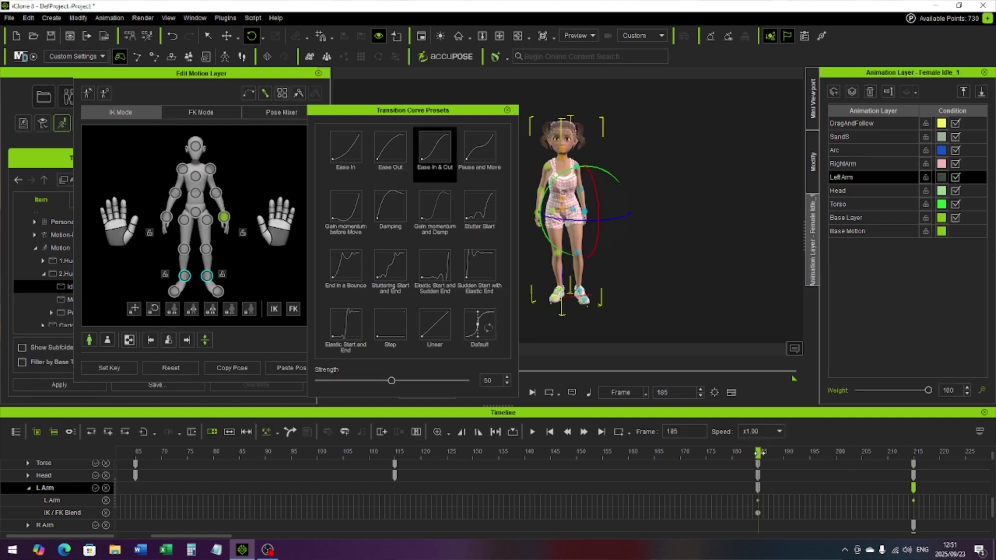
On the RightArm layer, show the right arm track instead of the left one and add a hold key at frame 185
click(850, 164)
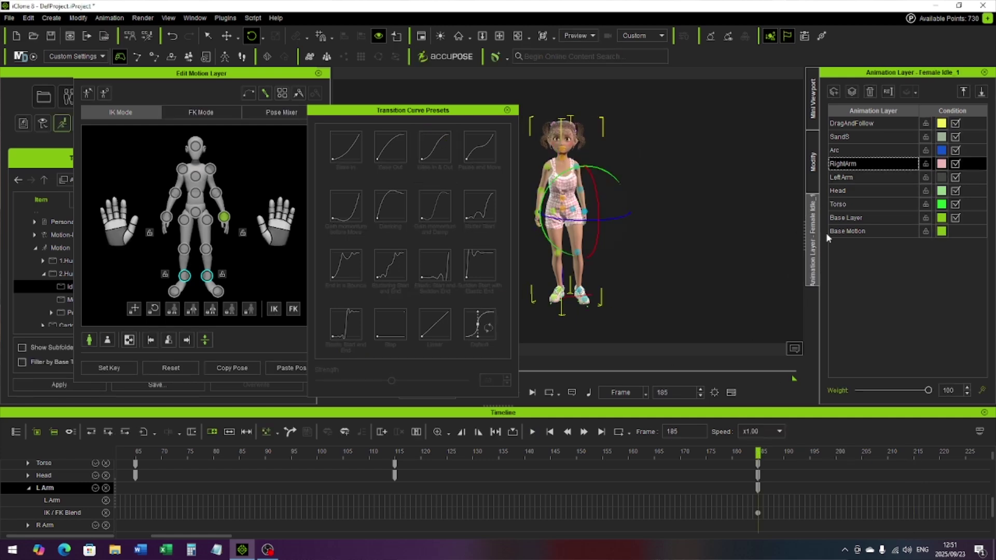
click(28, 488)
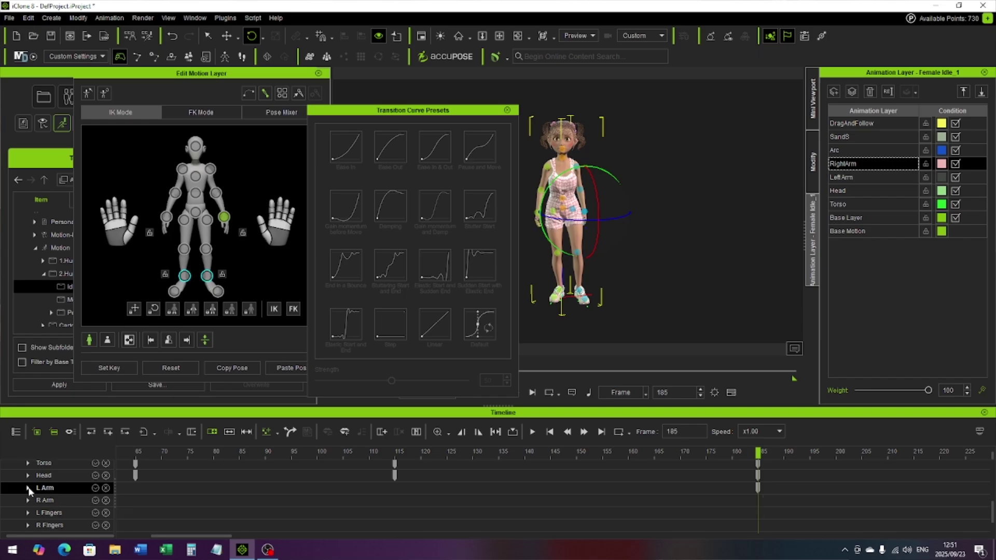
click(28, 501)
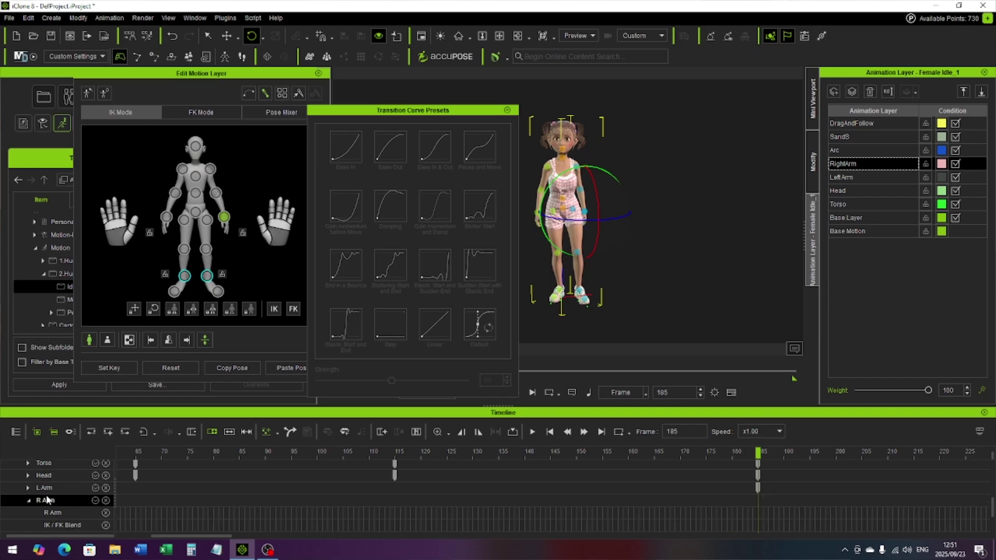
click(756, 500)
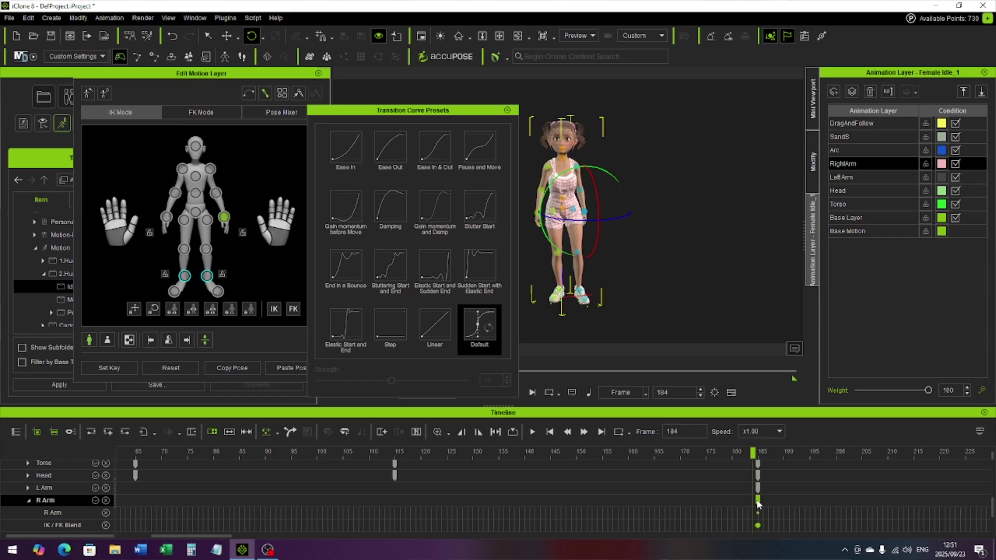
At frame 215 on the RightArm layer, rotate the girl's right upper arm, with the transition curve presets closed
click(862, 181)
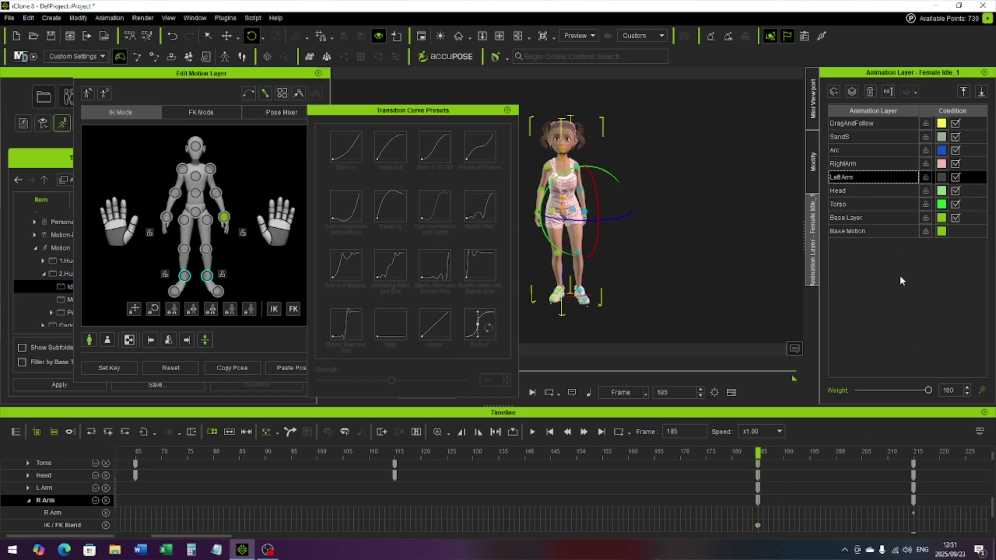
click(914, 455)
drag(910, 453, 916, 453)
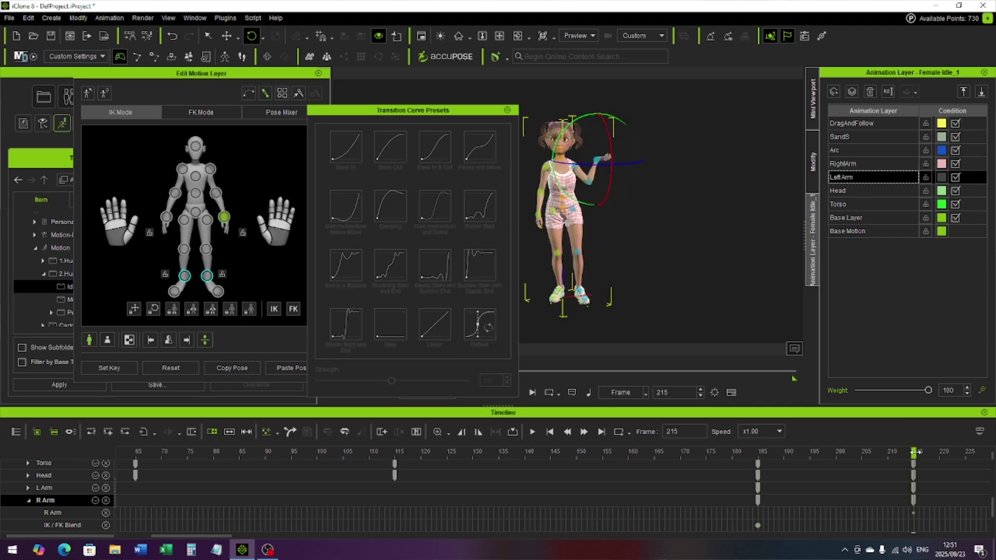
click(848, 165)
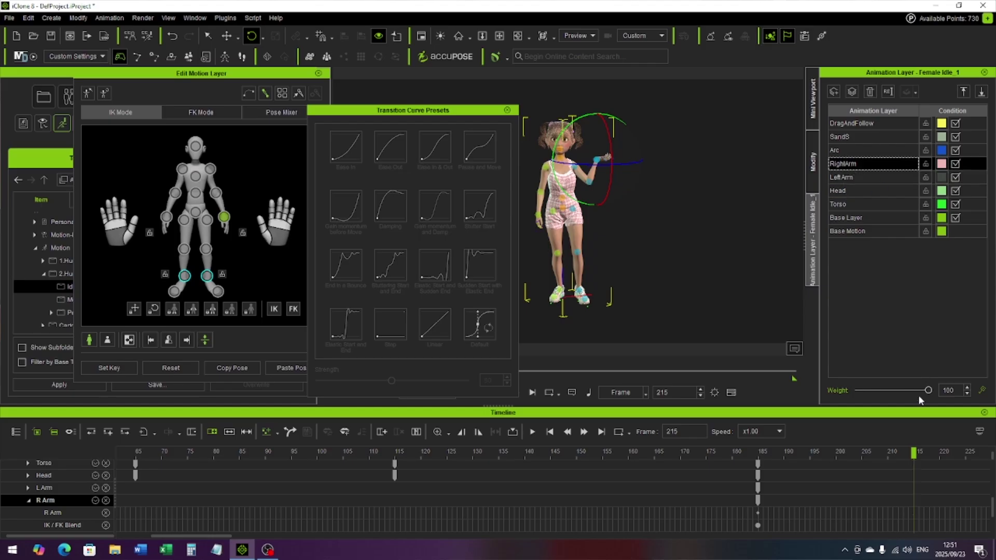
drag(495, 113, 839, 89)
click(850, 85)
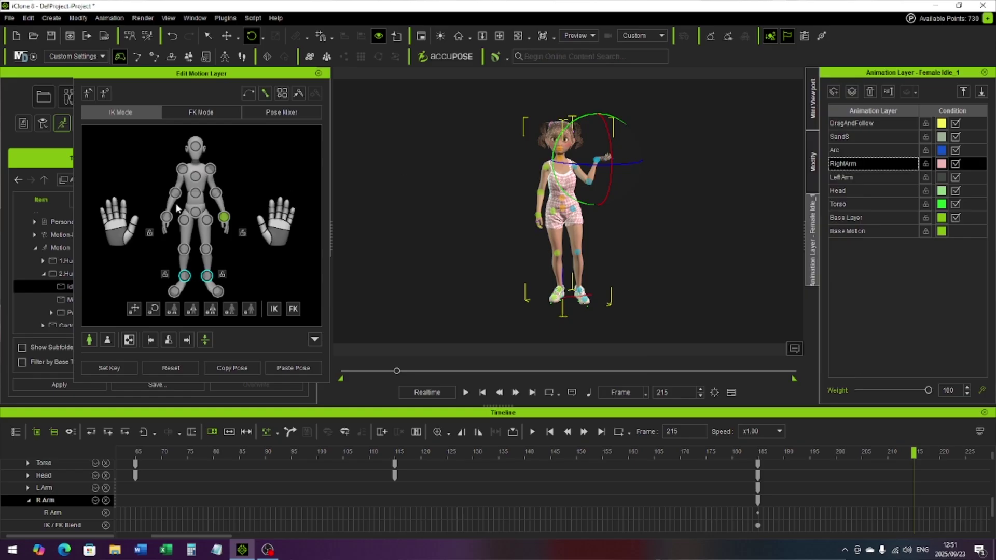
click(184, 170)
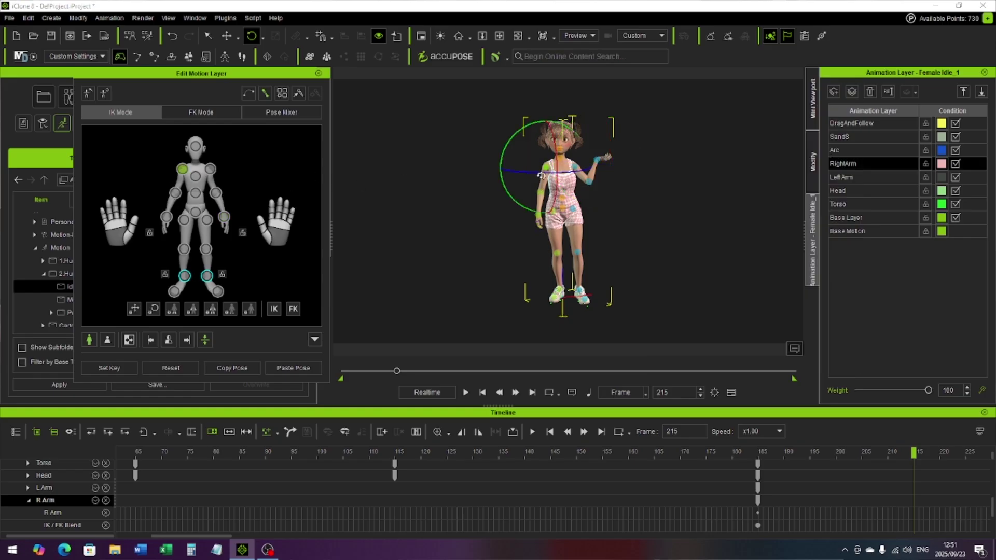
drag(527, 177, 559, 176)
Bend the right elbow to raise the forearm and rotate the right hand outward, mirroring the left arm's pose
click(175, 192)
drag(553, 185, 555, 140)
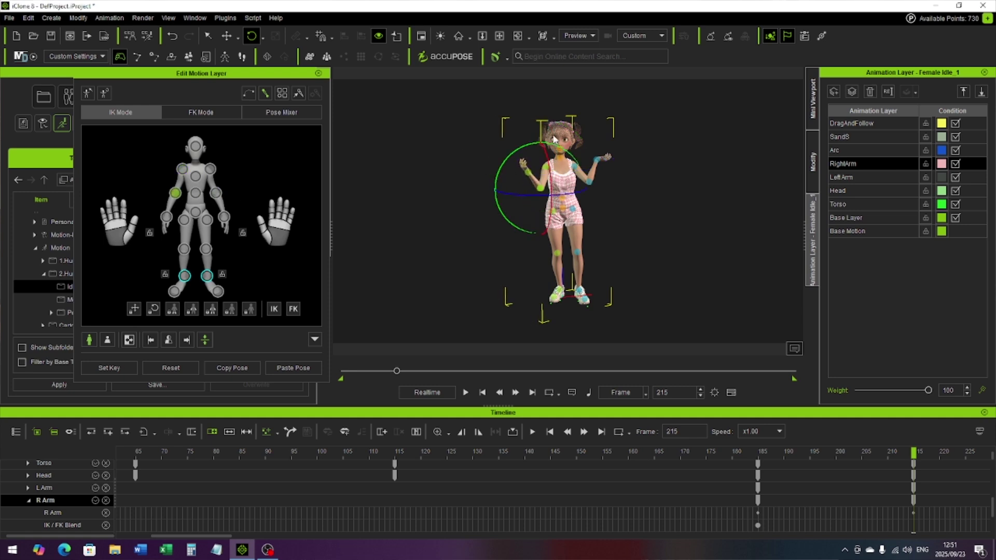
drag(567, 192, 563, 192)
click(167, 217)
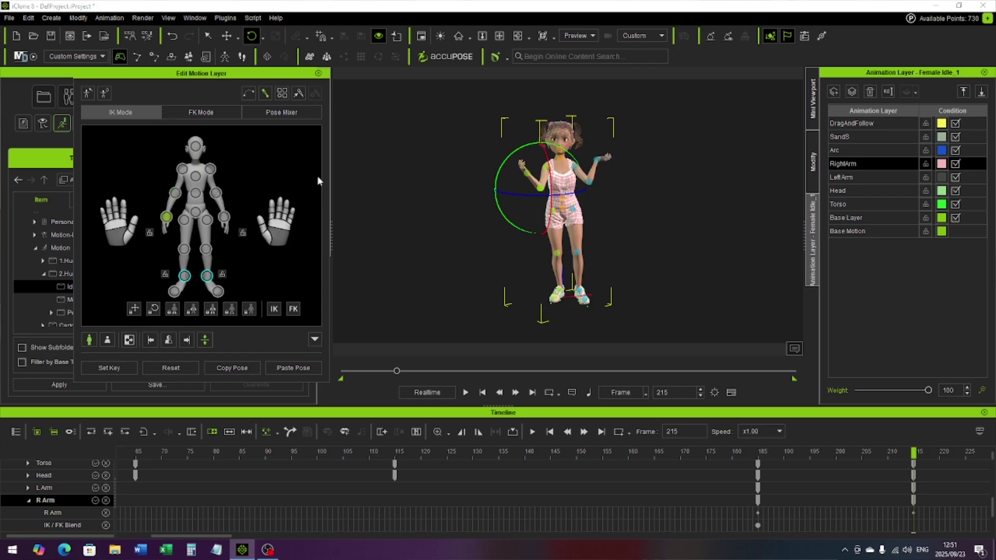
drag(489, 146, 481, 152)
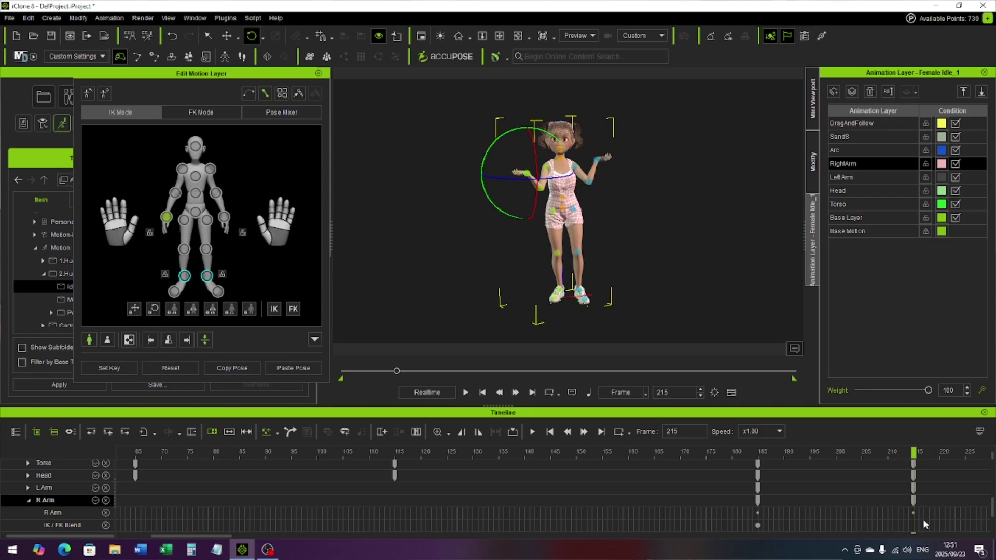
Apply the Ease In & Out transition curve to the right arm key at frame 215 and close the presets
right_click(915, 506)
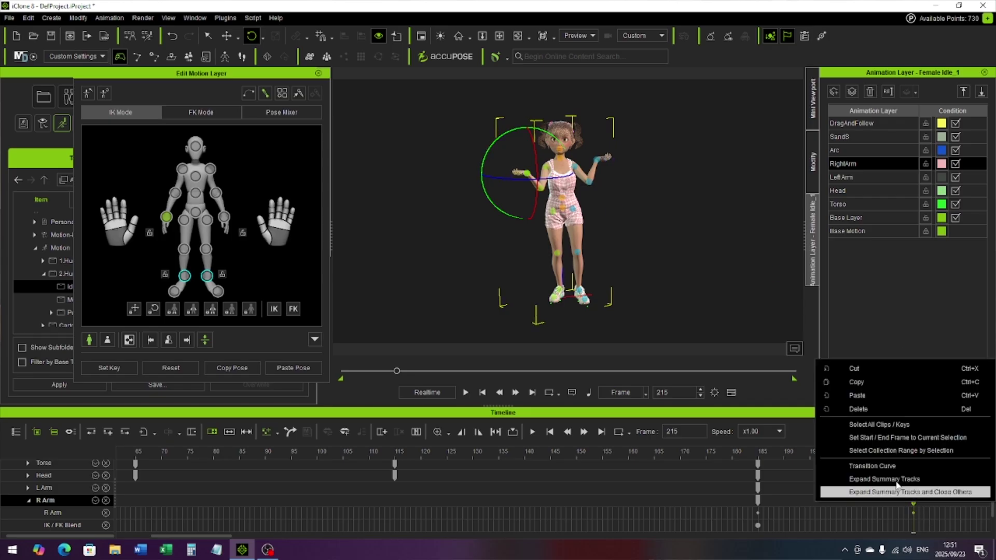
click(892, 467)
click(771, 127)
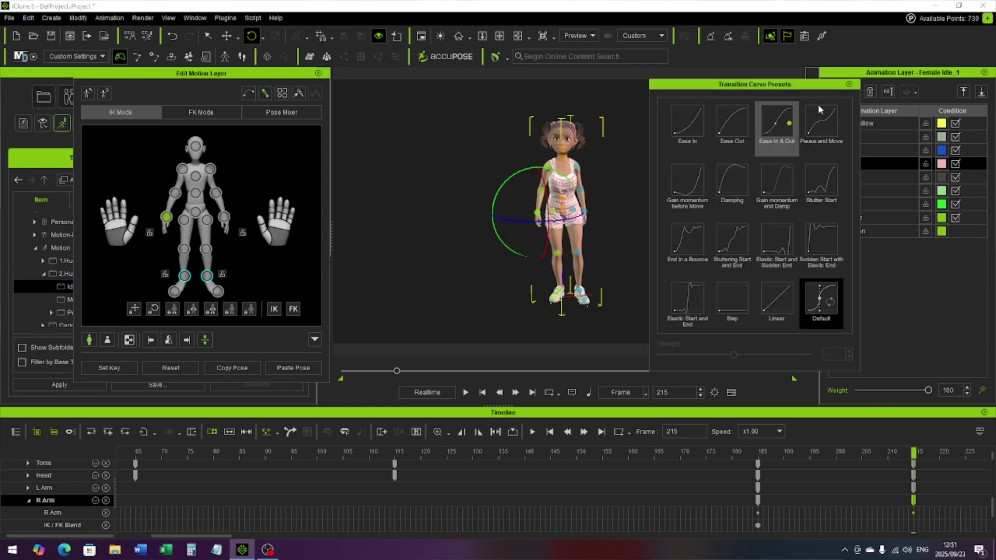
click(850, 84)
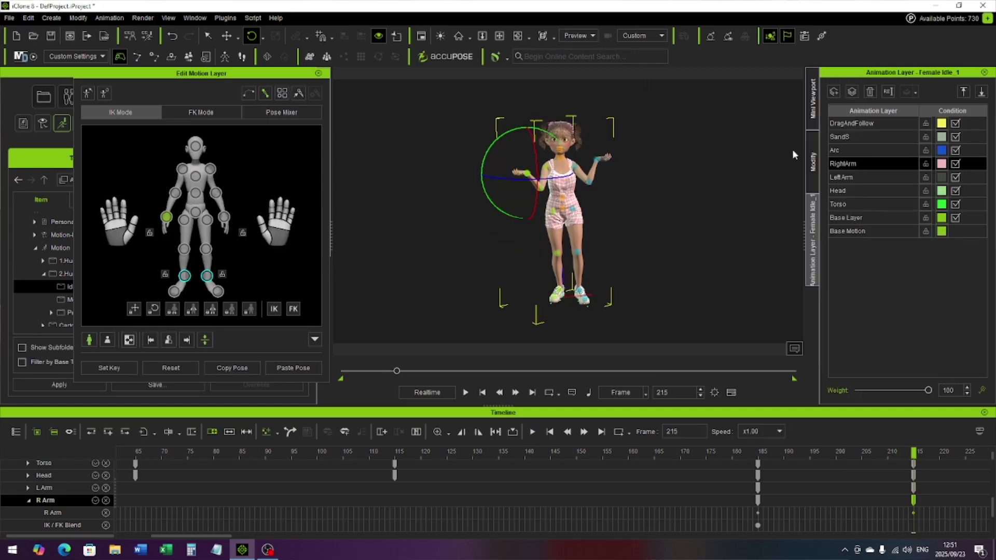
Play the animation from the first frame to review the head, torso and arm motion
click(482, 394)
click(465, 393)
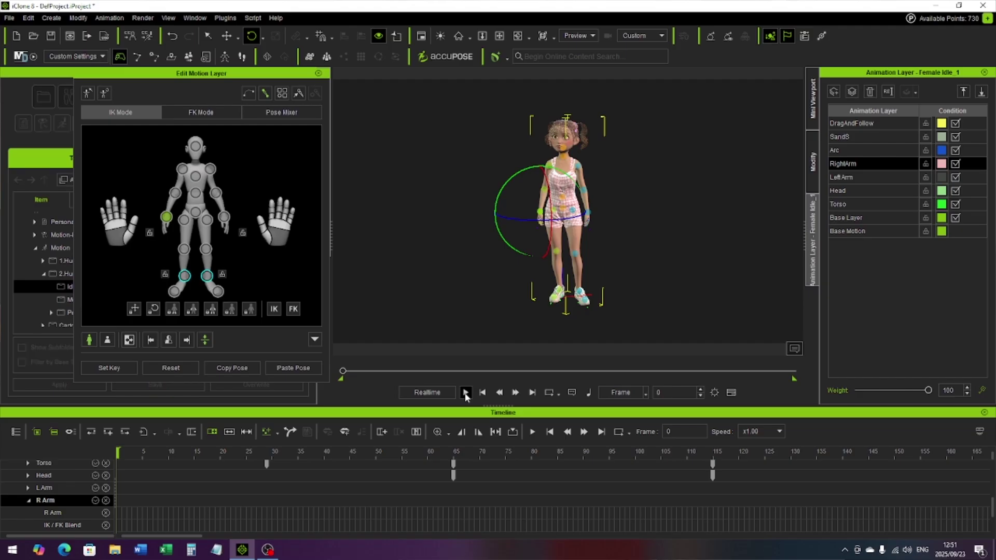